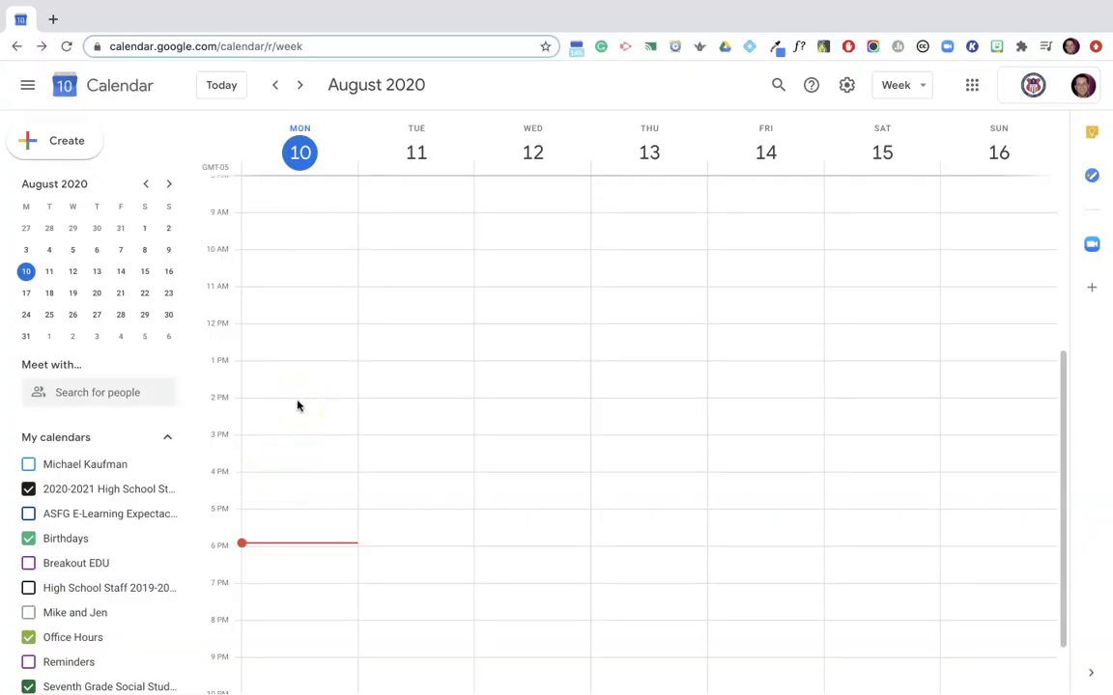
- Review My calendars in the sidebar, then start an event on Tuesday, 11 August near 1:30 pm
scroll(133, 490, down, 2)
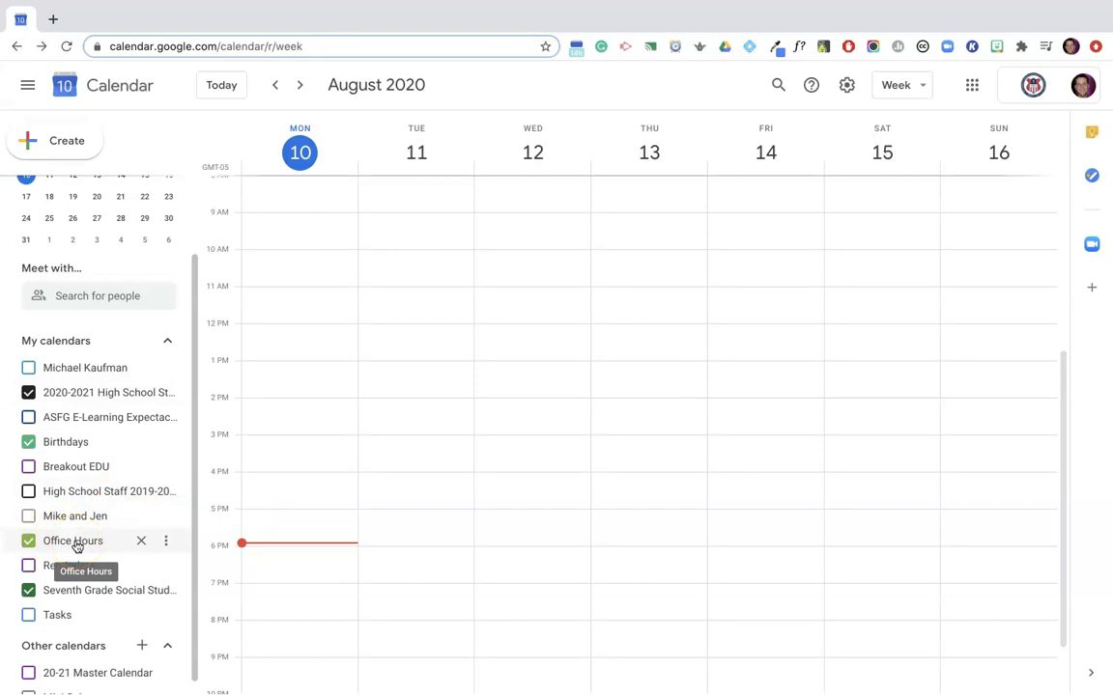
scroll(77, 547, down, 1)
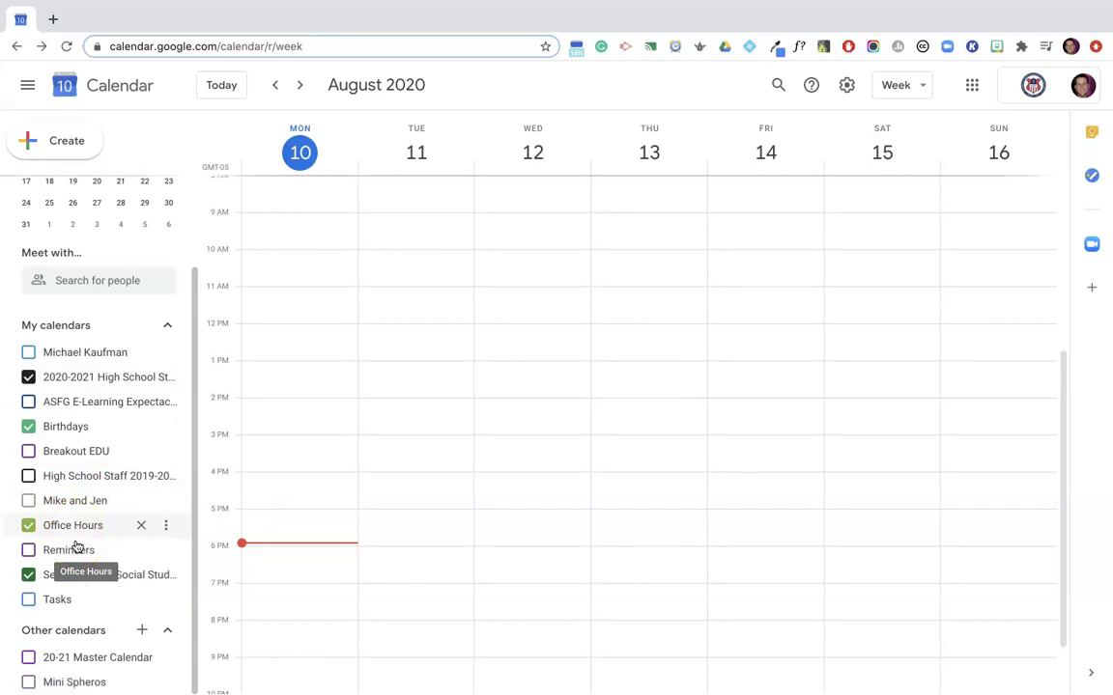
click(133, 635)
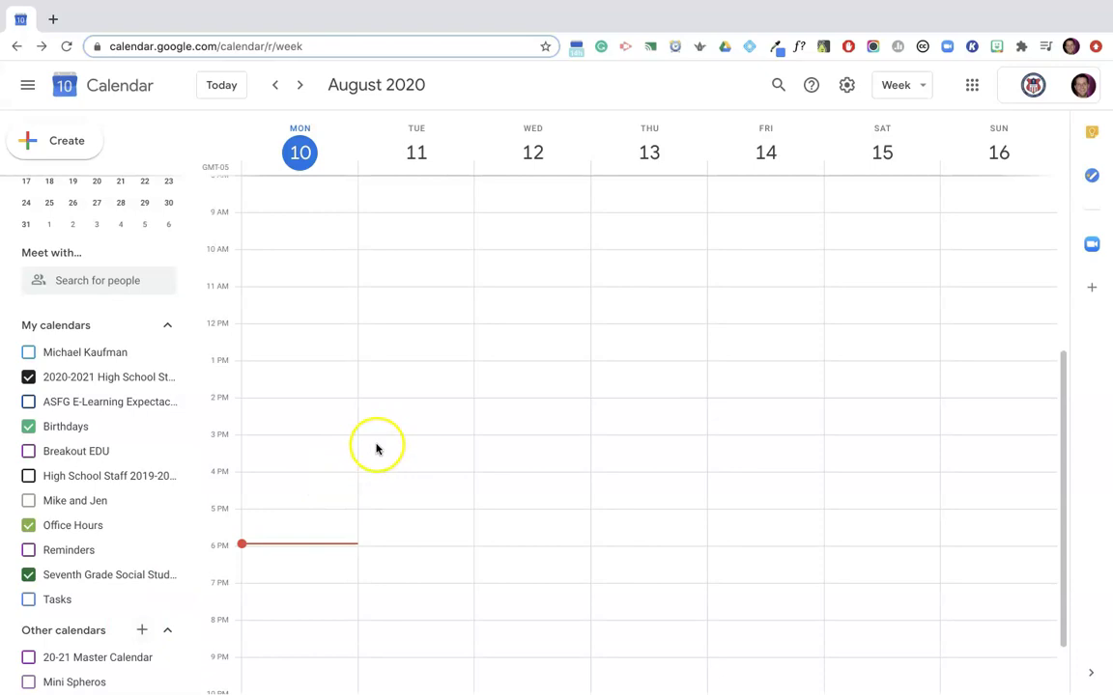
- Draw a Tuesday 1:30–2:15 pm event and assign it to the Office Hours calendar
click(412, 385)
drag(413, 385, 413, 405)
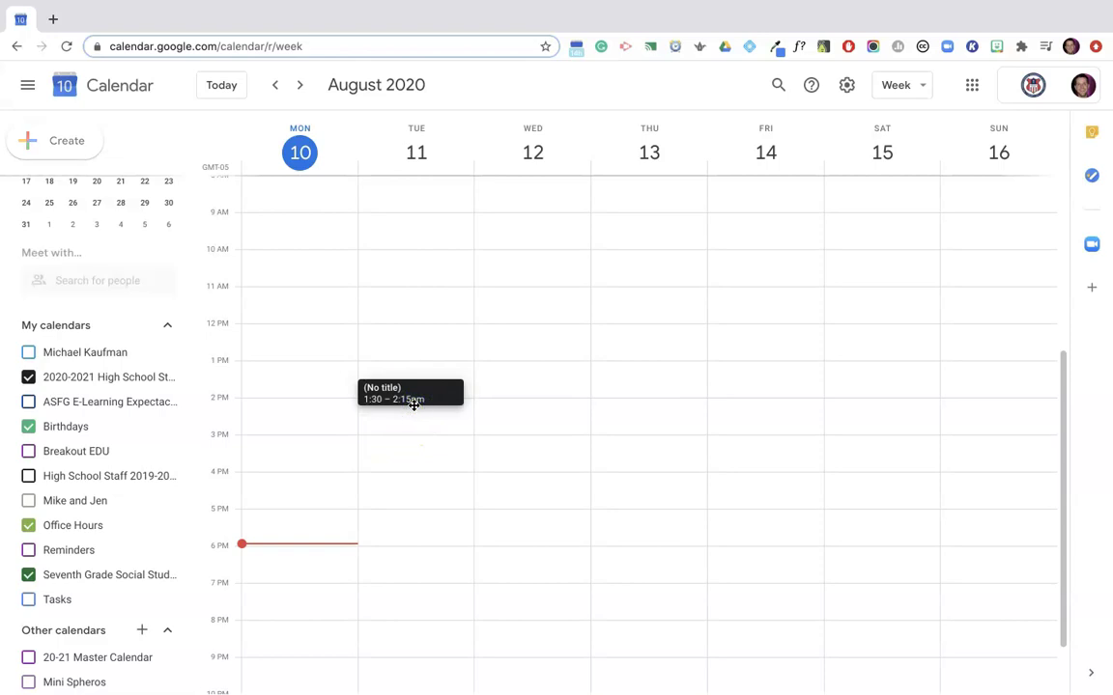
click(598, 495)
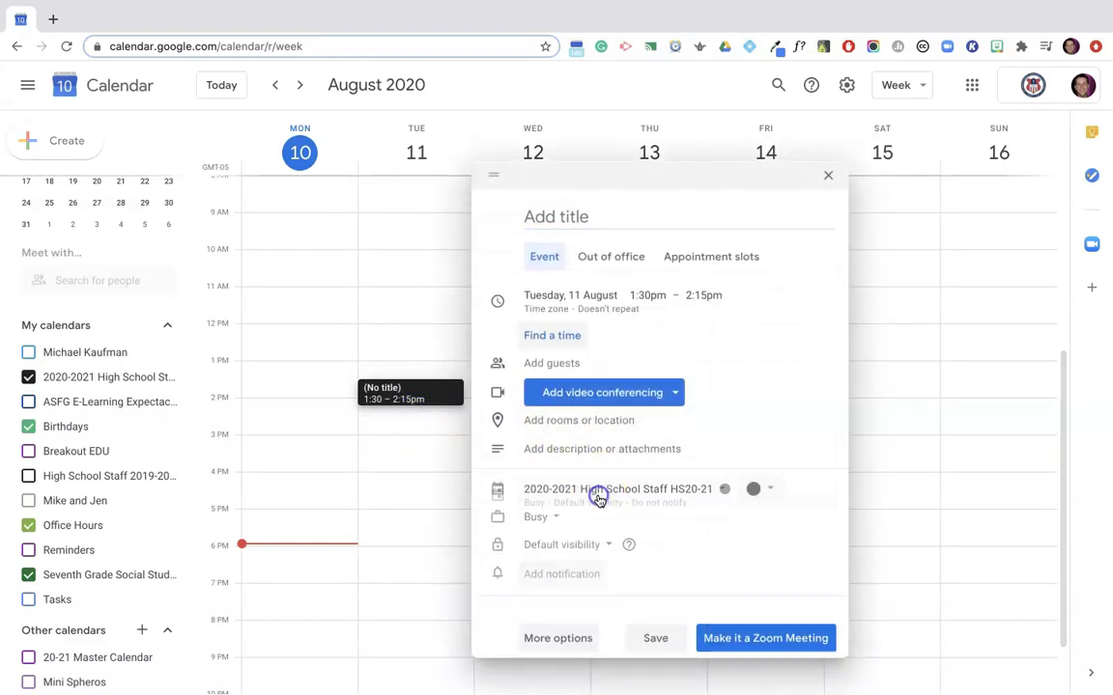
click(598, 495)
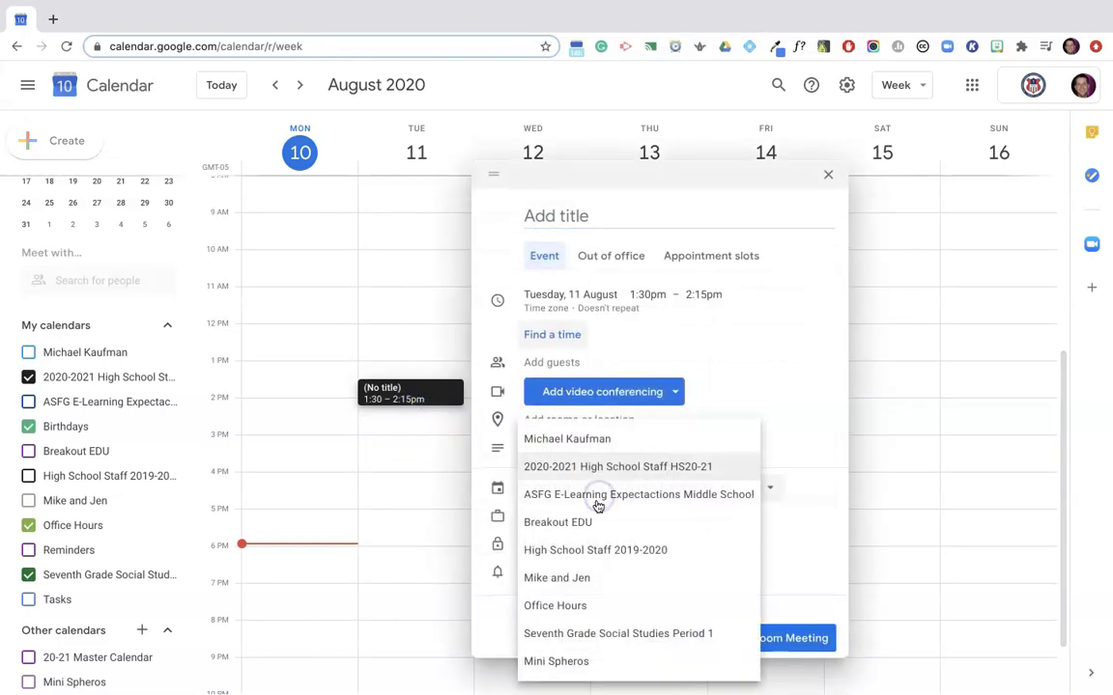
click(572, 602)
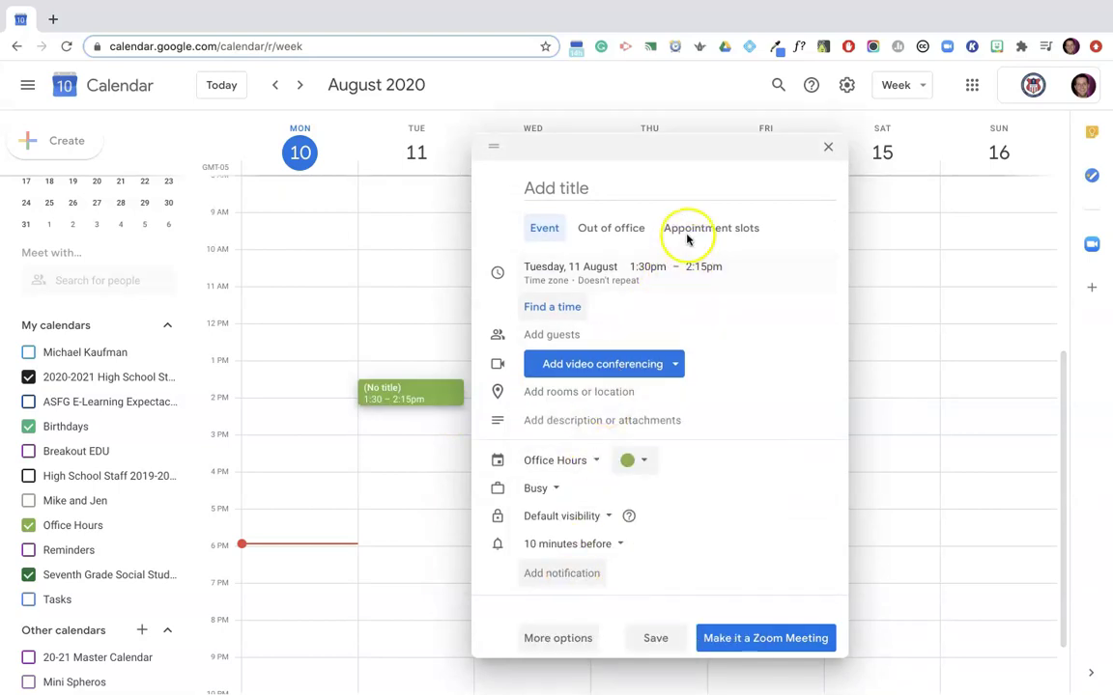
- Title it Tuesday Hours as 15-minute appointment slots with a Zoom meeting
click(615, 193)
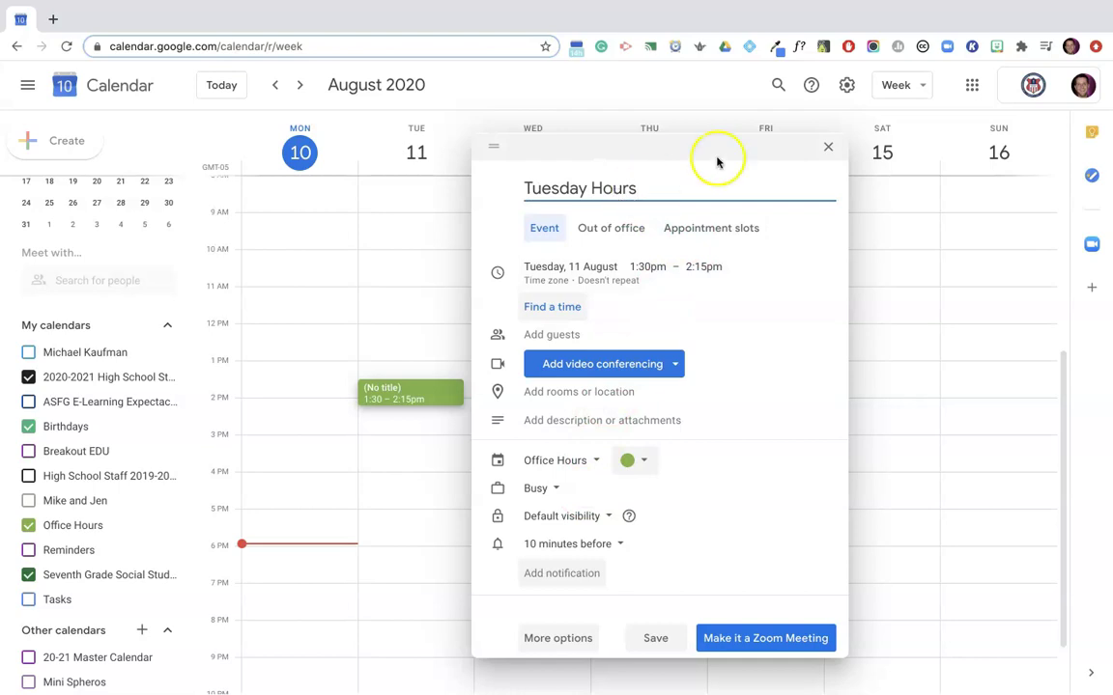
click(724, 232)
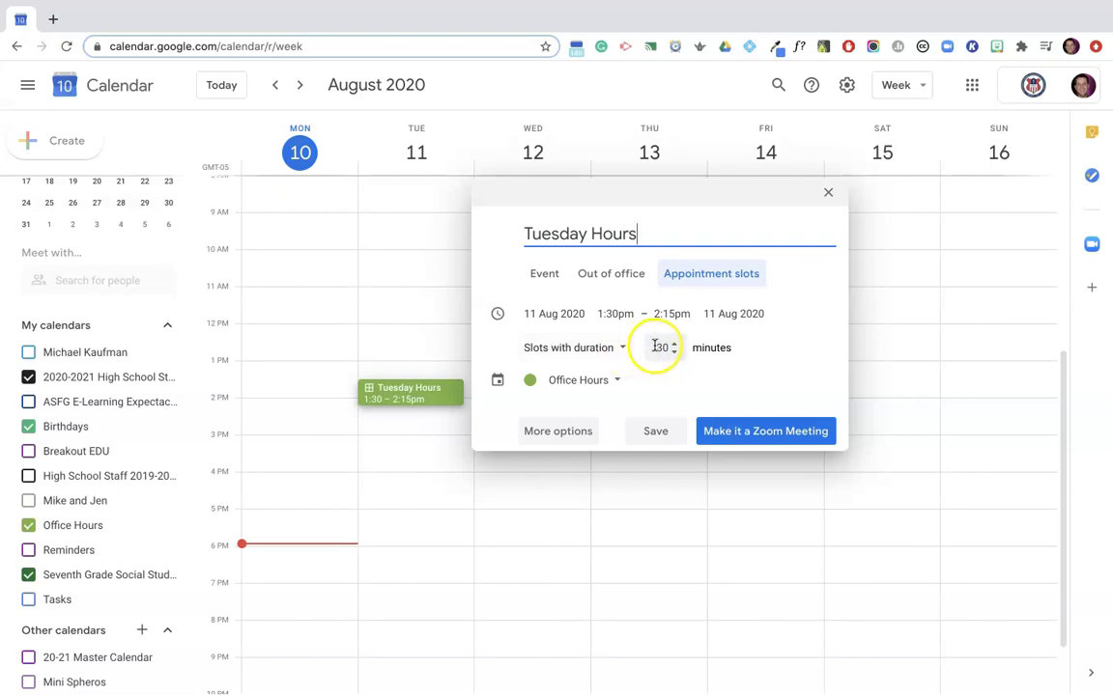
click(661, 345)
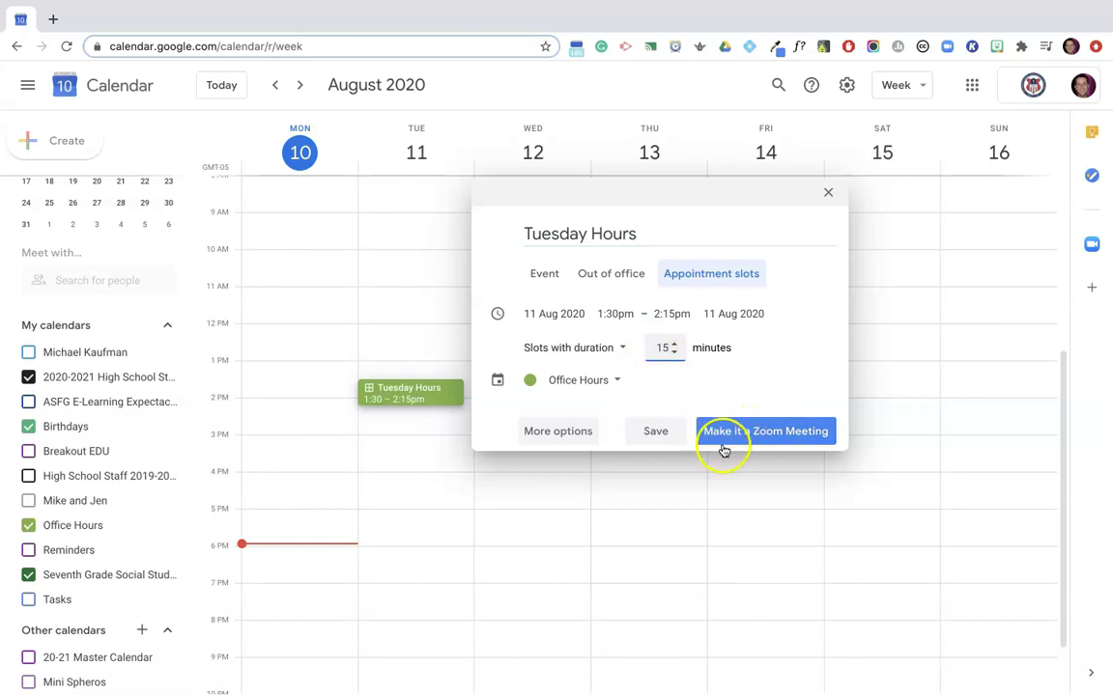
click(752, 436)
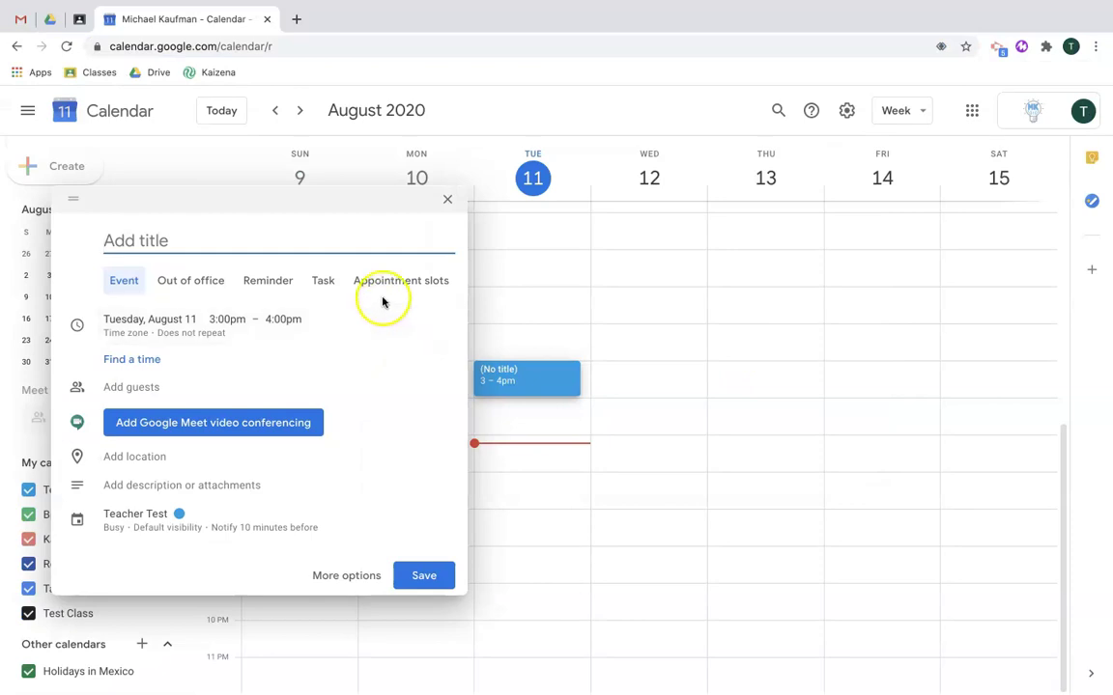
- Switch the other account's draft to appointment slots and begin typing 'chrom' in a new tab
click(382, 282)
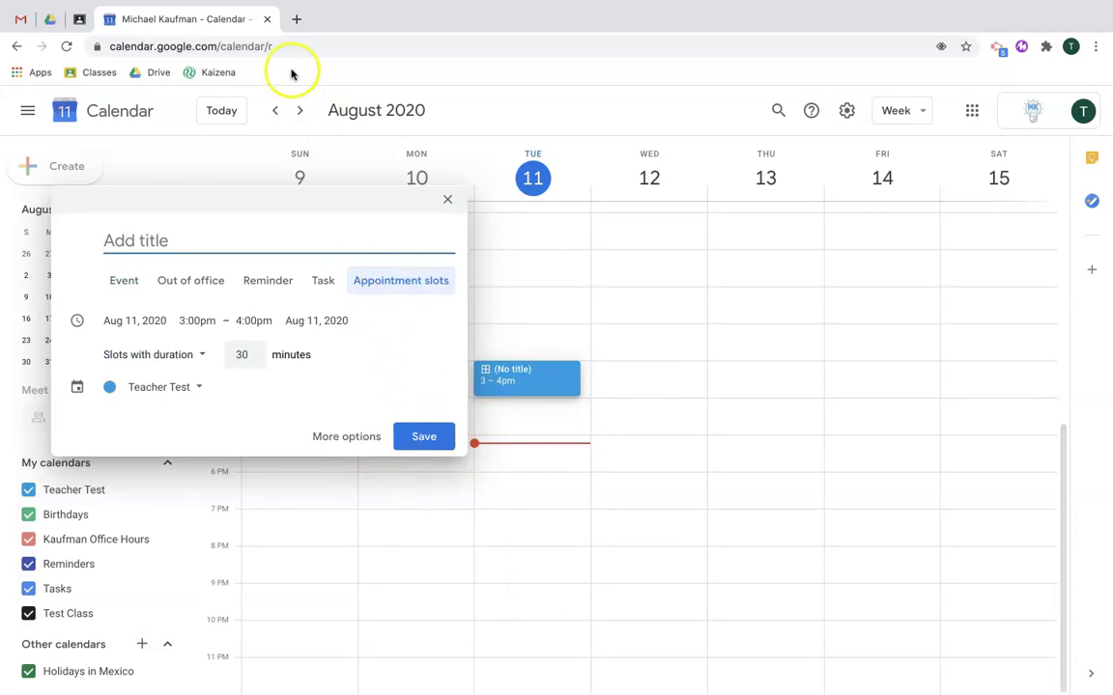
click(296, 20)
text(chrome.google.com/webstore/category/extensions)
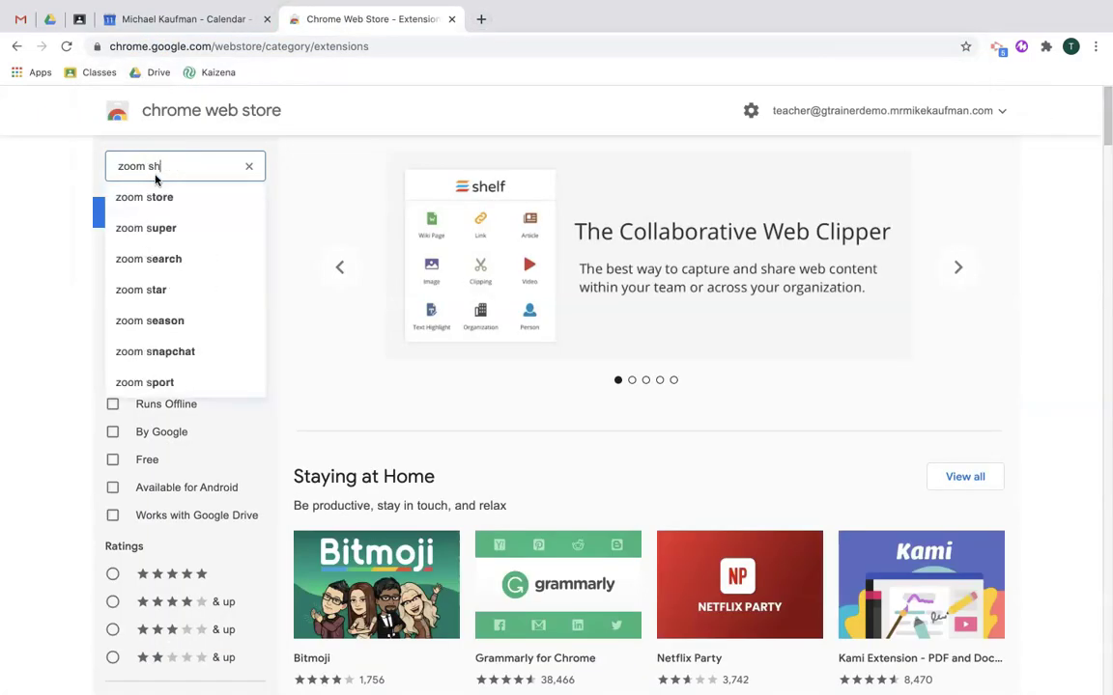
- Install the Zoom Scheduler extension from the Chrome Web Store and open it to sign in
key(Return)
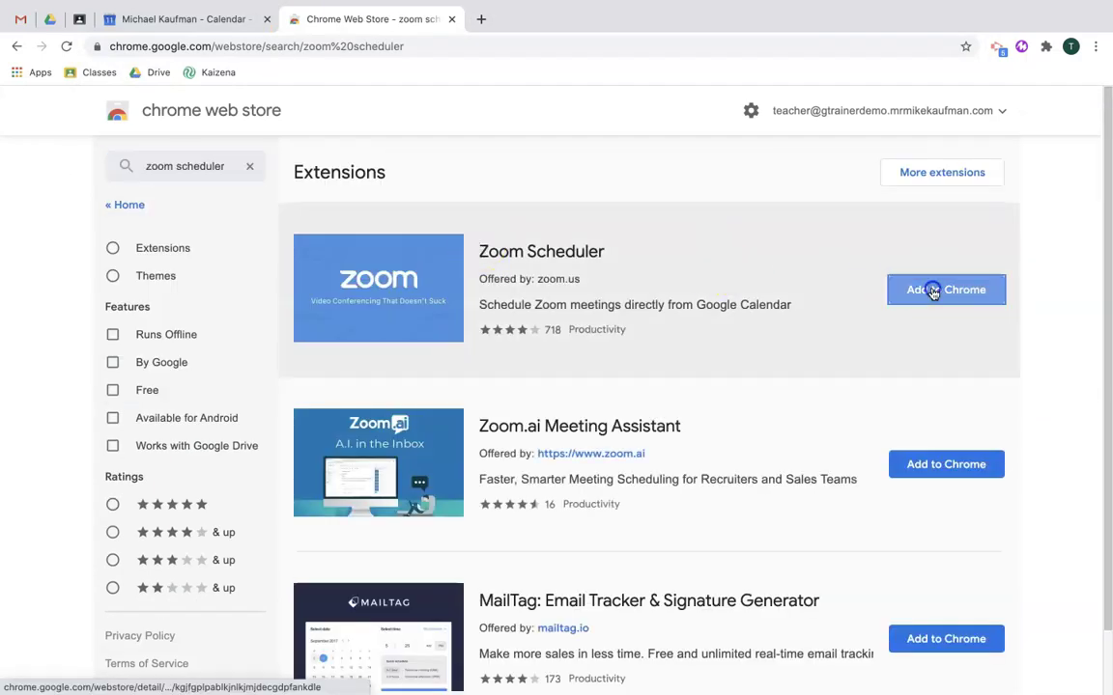
click(933, 290)
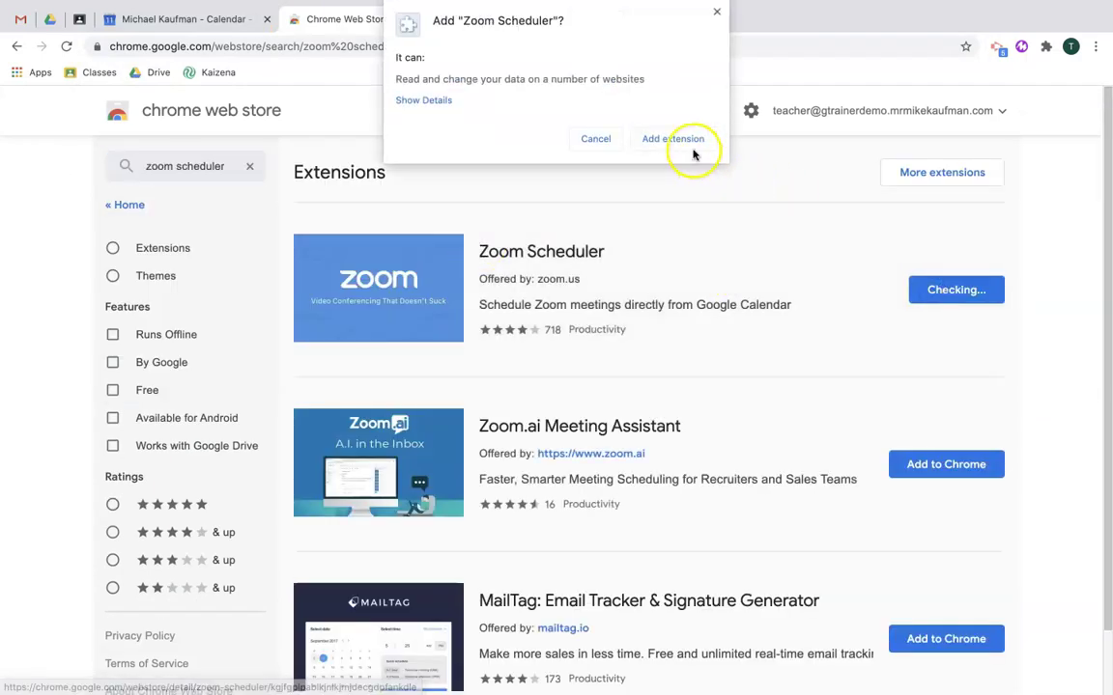
click(686, 145)
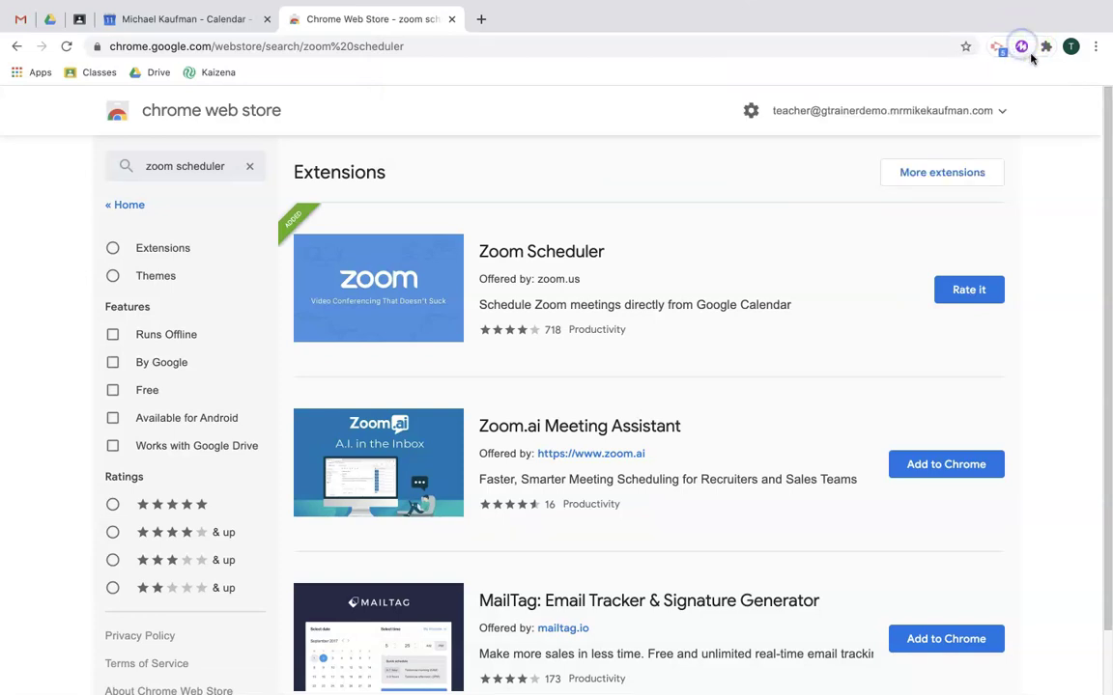
click(1046, 47)
click(908, 187)
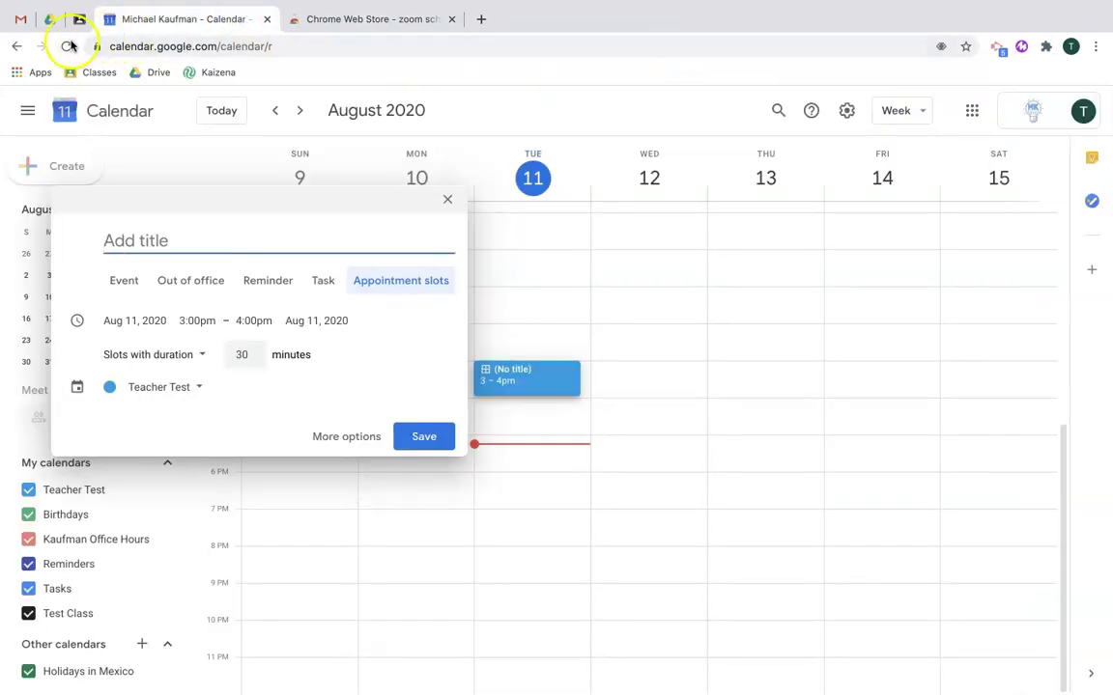
- Reload Calendar, try a test event on Tuesday, and save Tuesday Hours with a Zoom meeting
click(67, 45)
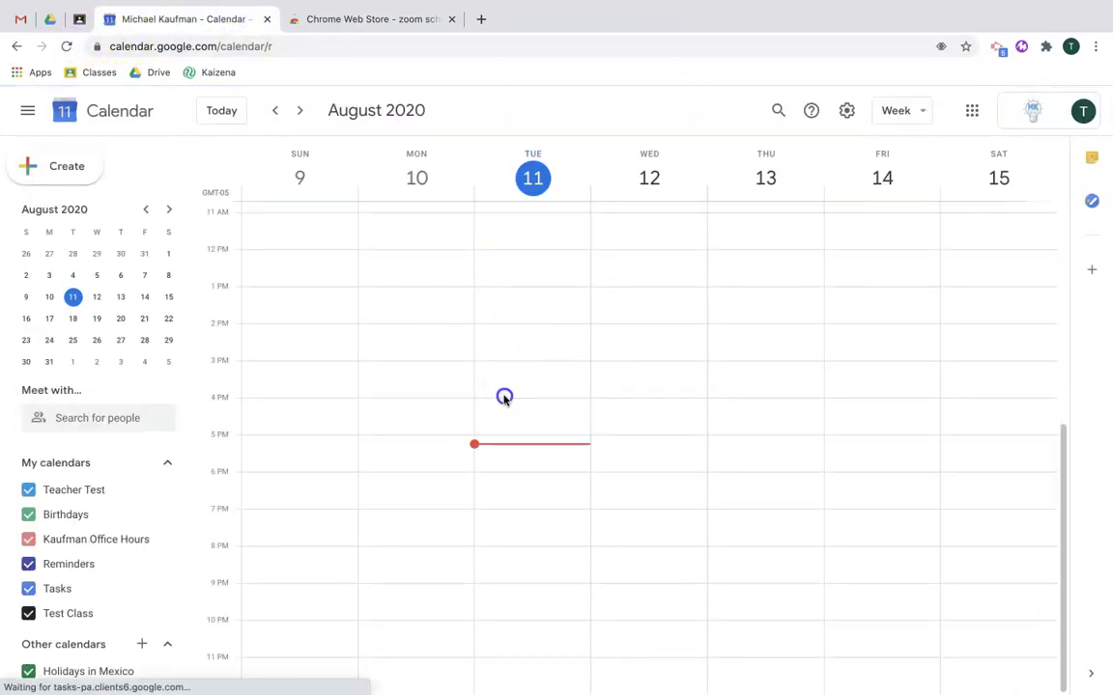
drag(504, 397, 504, 431)
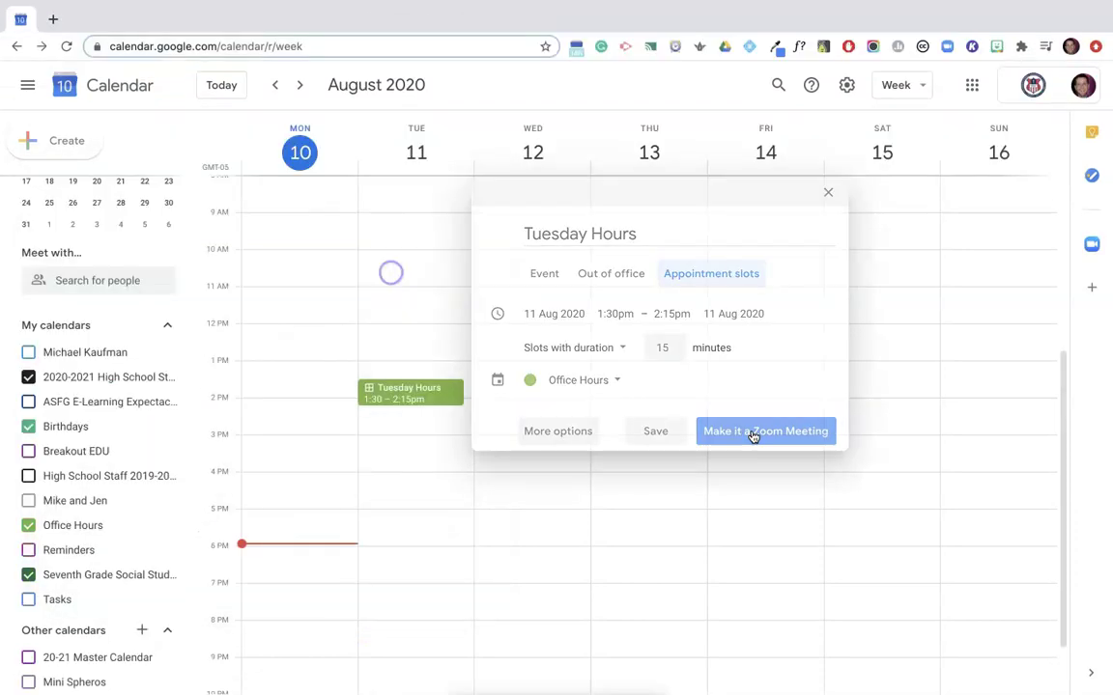
click(754, 437)
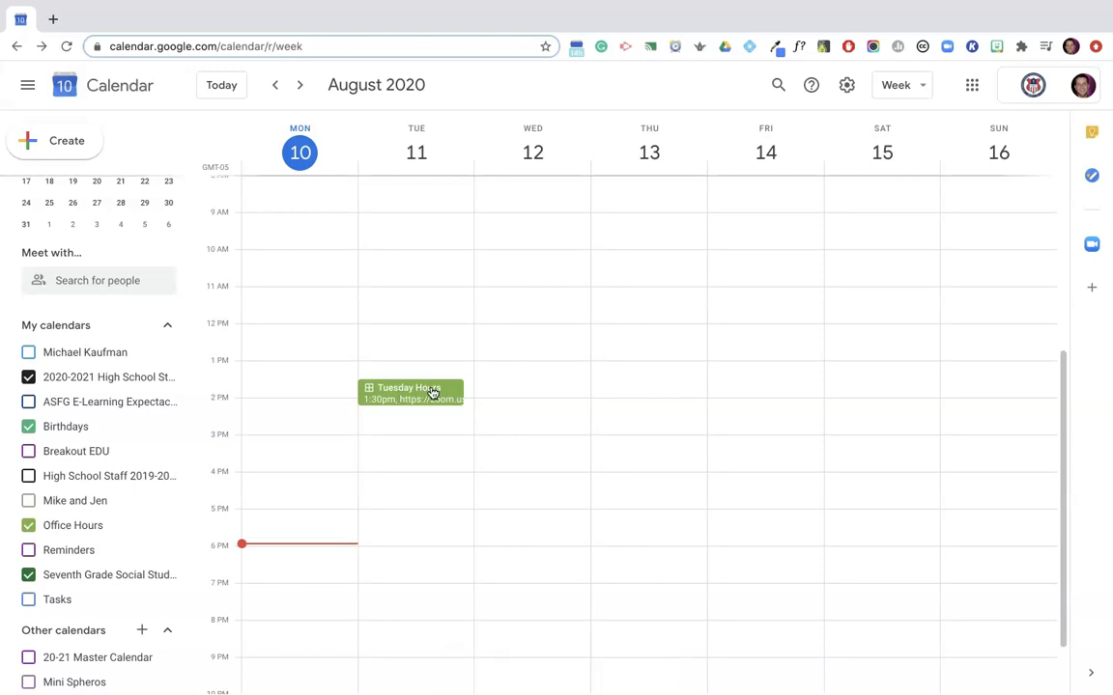
- Open the Tuesday Hours event in the full edit page and review its description
click(432, 390)
click(203, 109)
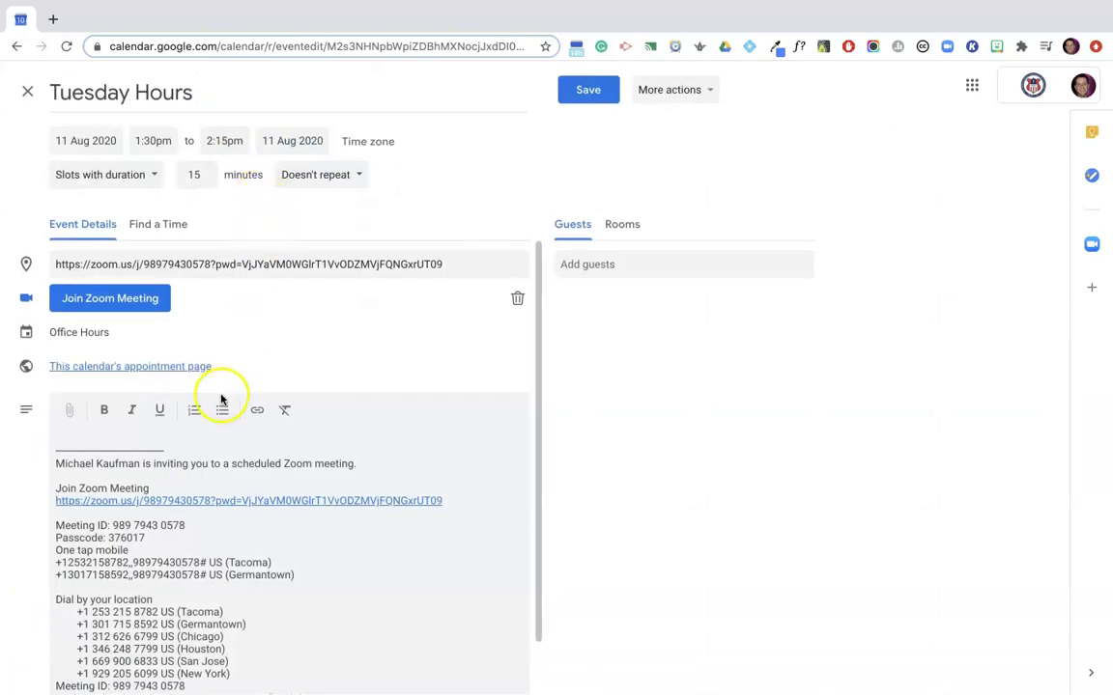
scroll(210, 401, down, 2)
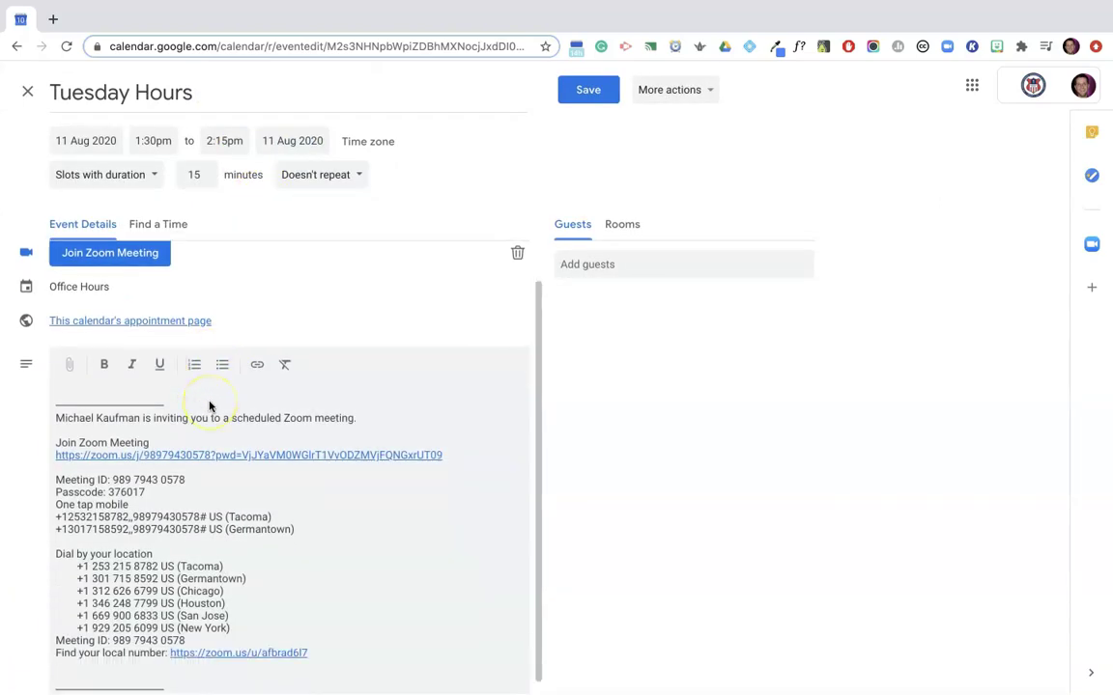
scroll(242, 386, up, 2)
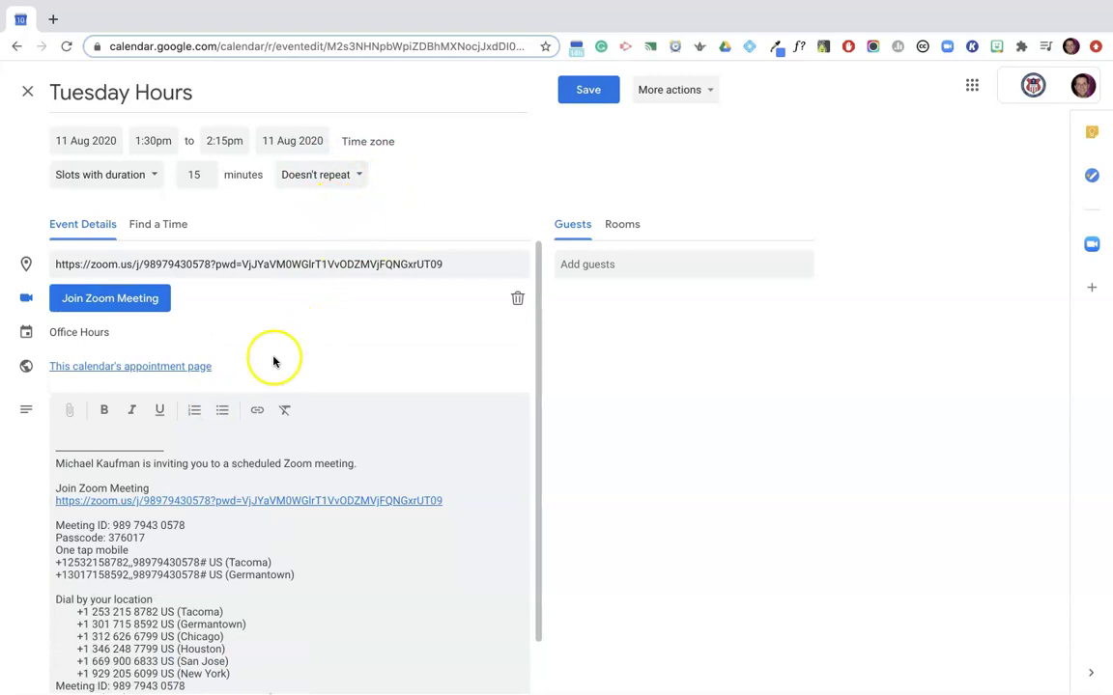
scroll(218, 445, down, 1)
scroll(213, 579, down, 1)
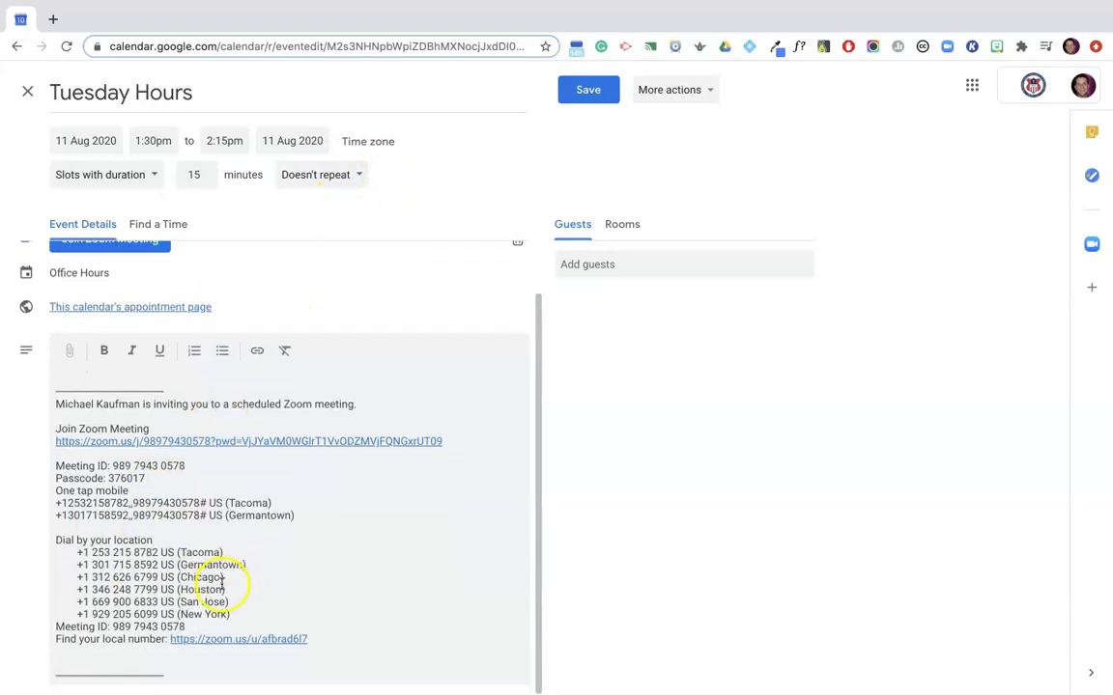
- Delete the dial-in details and invitation sentence, leaving only the Join Zoom Meeting link
drag(211, 674, 60, 465)
key(BackSpace)
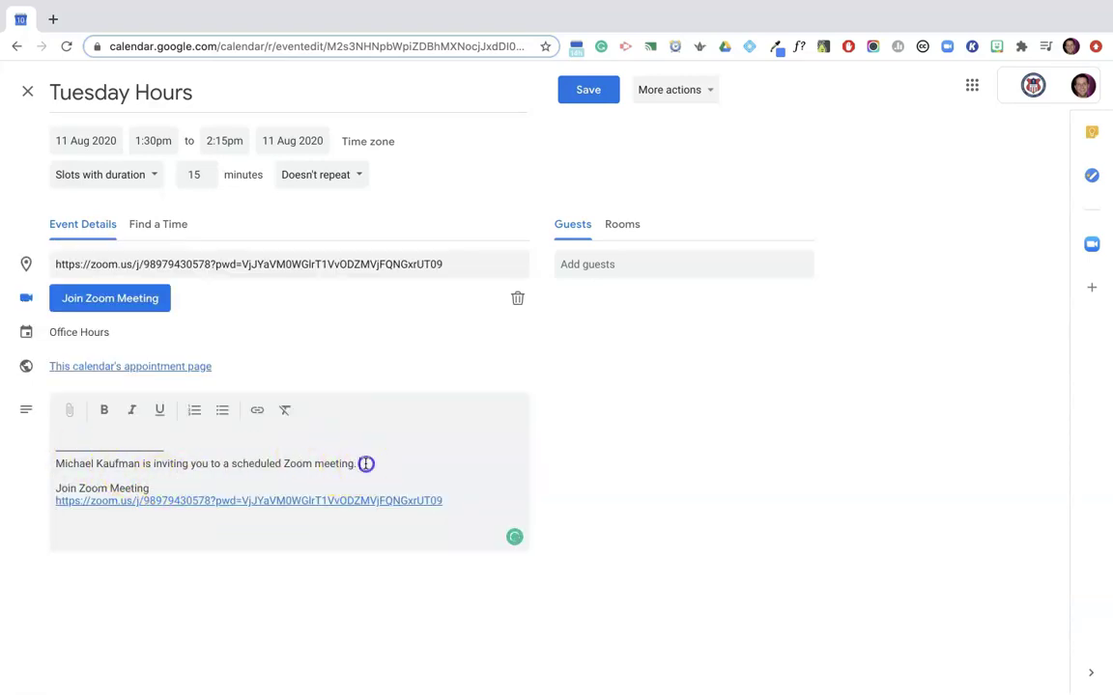
drag(362, 462, 104, 425)
key(BackSpace)
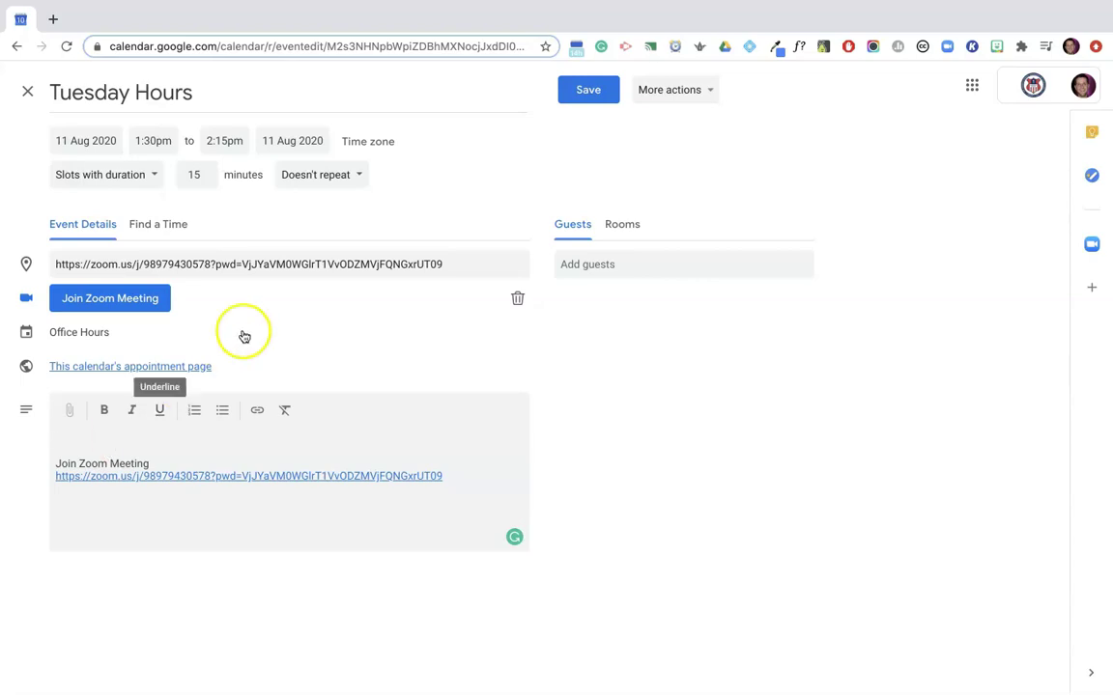
- Set Tuesday Hours to repeat weekly on Tuesday, save it, and view the next week
click(360, 176)
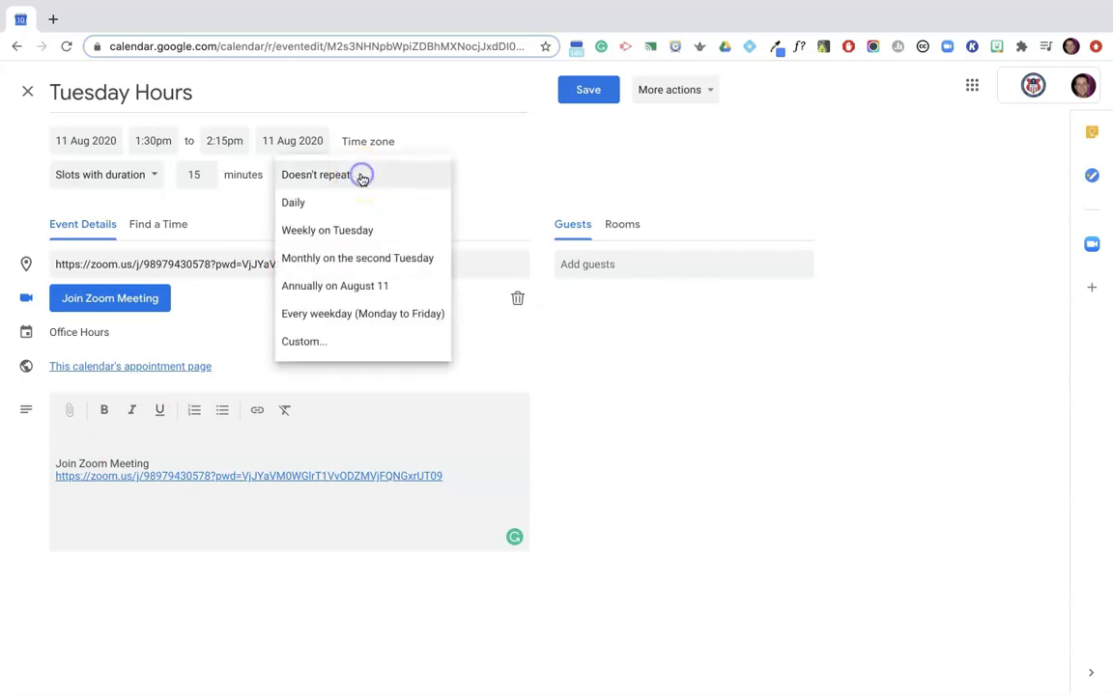
click(350, 233)
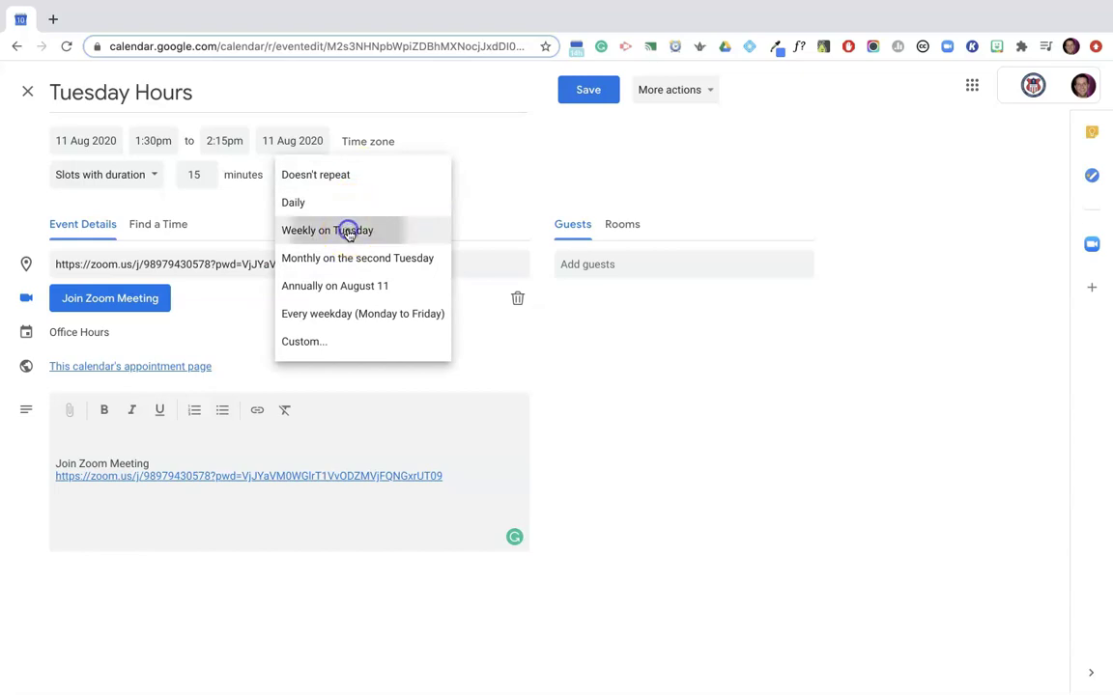
click(601, 104)
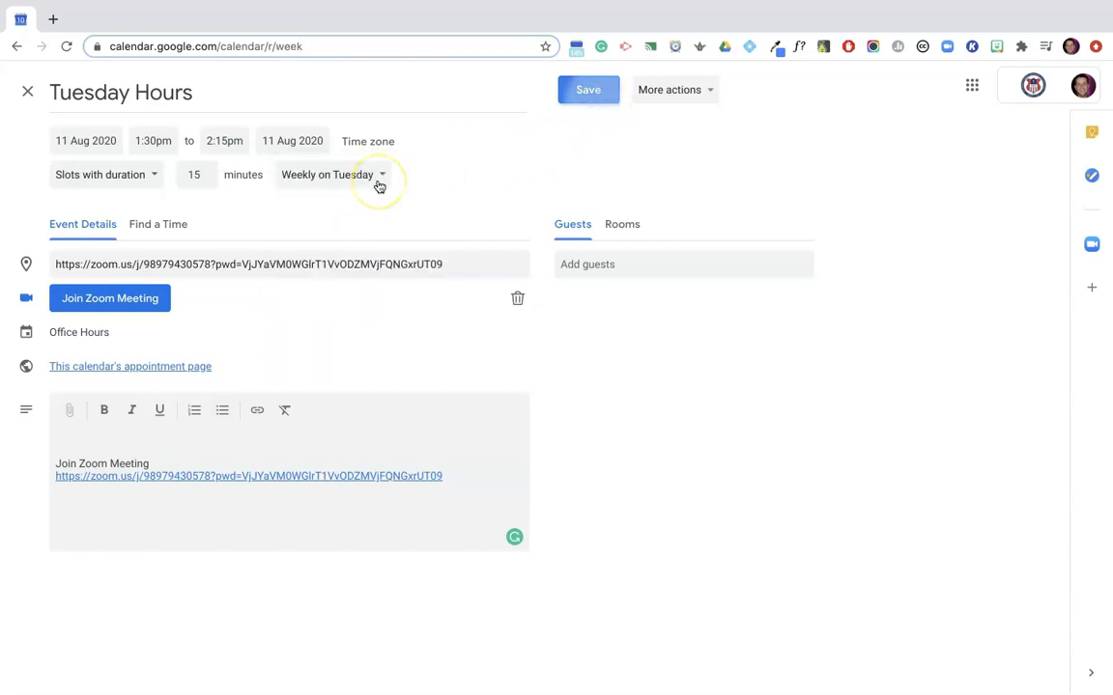
click(303, 85)
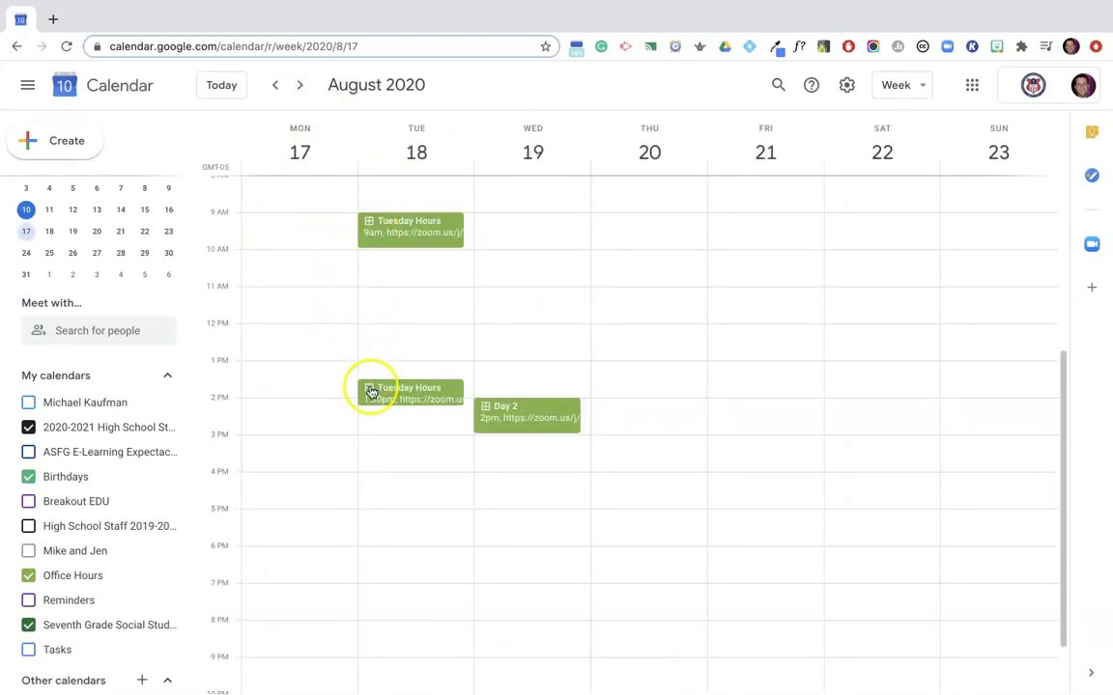
- View the week of August 24–30 to confirm the repeating slots, then step back a week
click(300, 85)
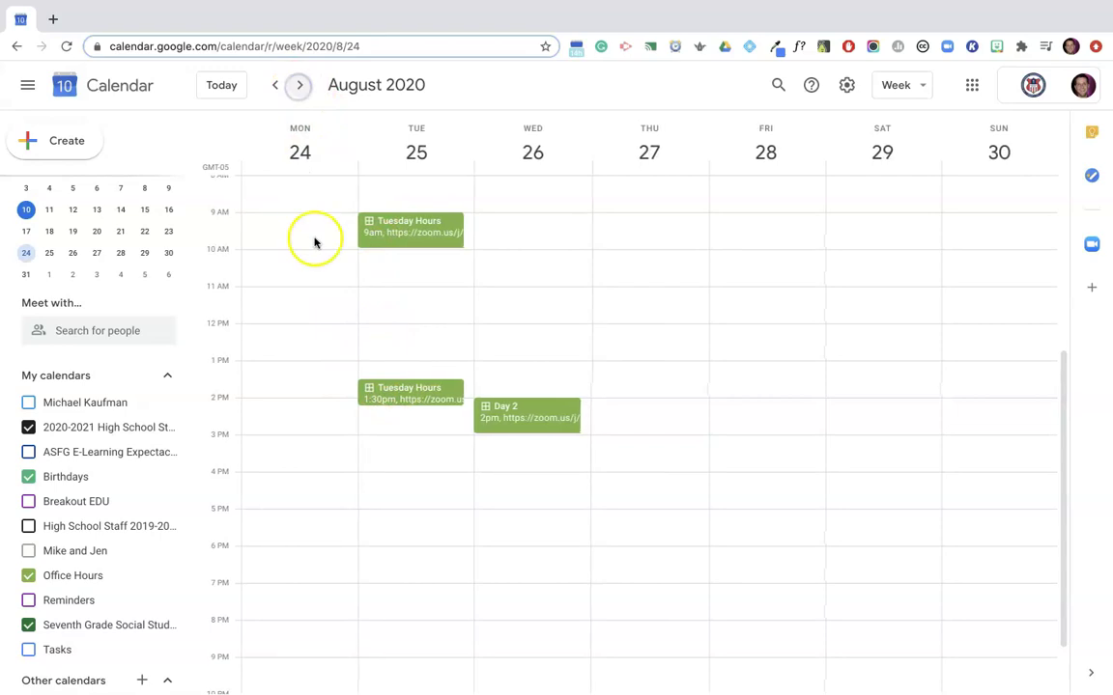
click(276, 87)
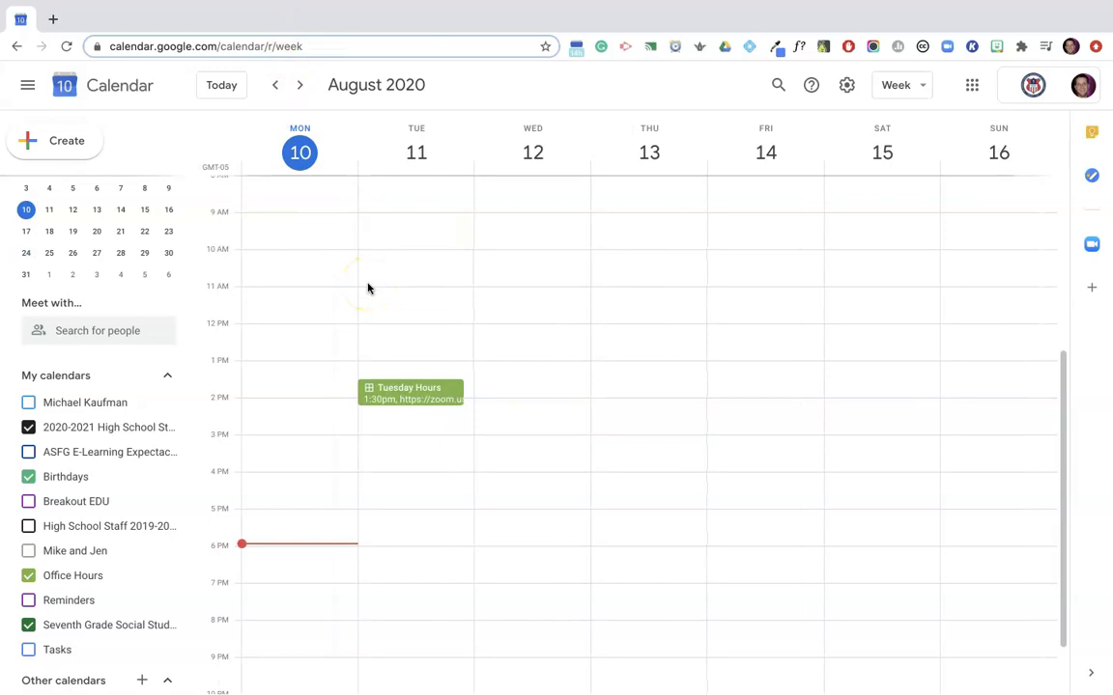
- Copy the Tuesday Hours appointment page link and switch to the student's browser window
click(382, 393)
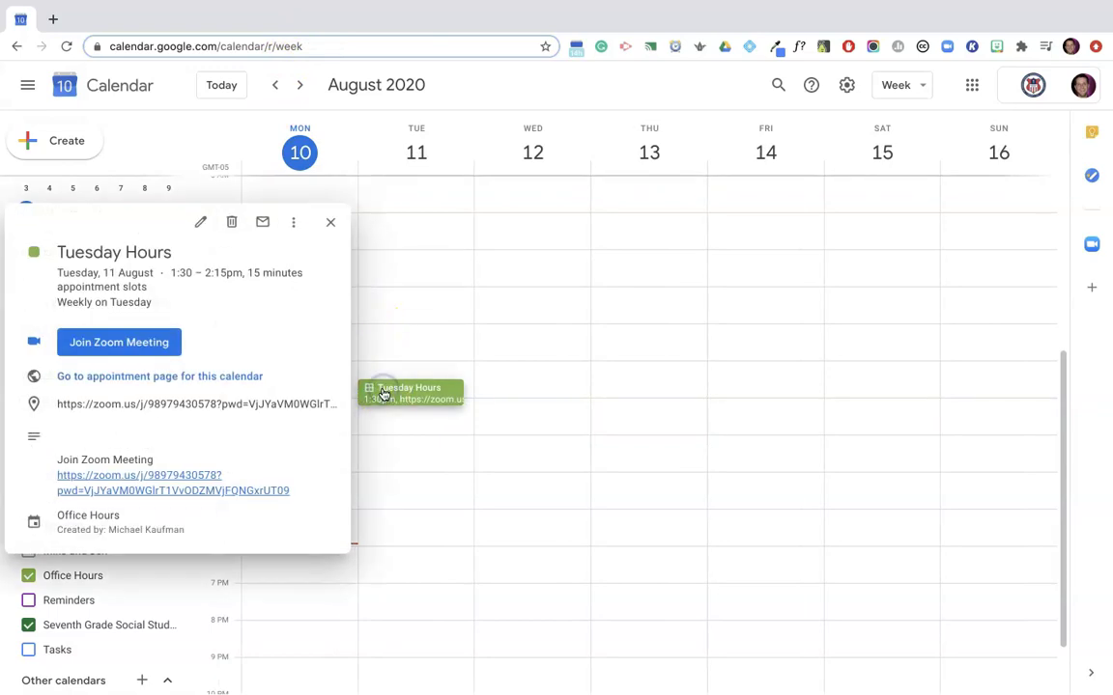
right_click(212, 384)
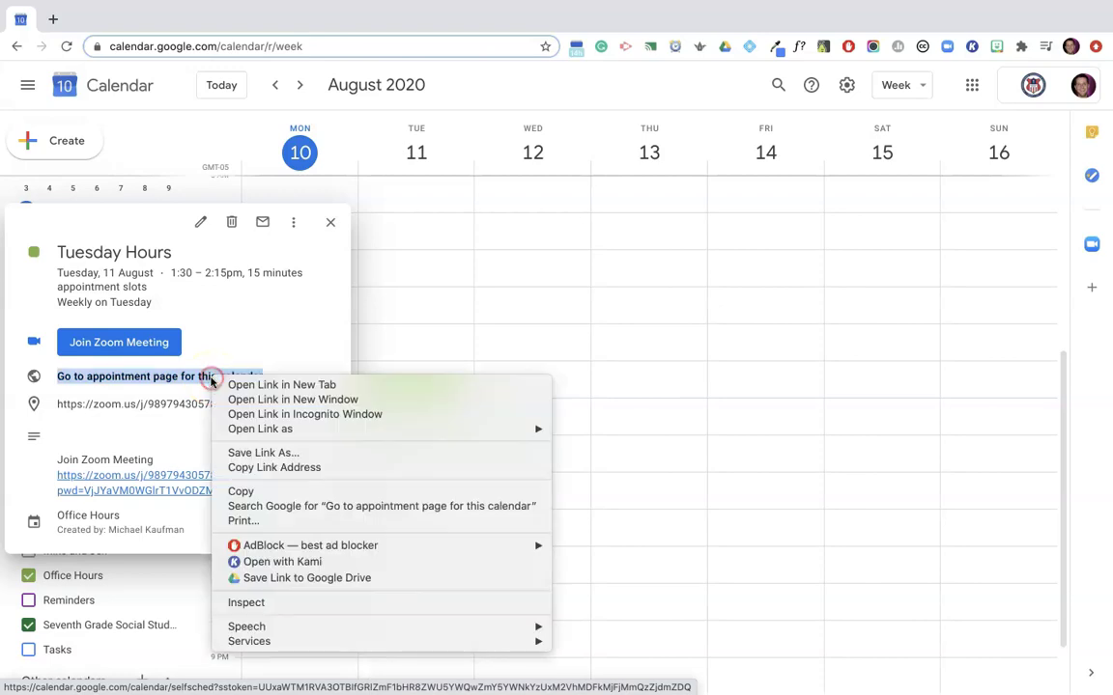
click(257, 469)
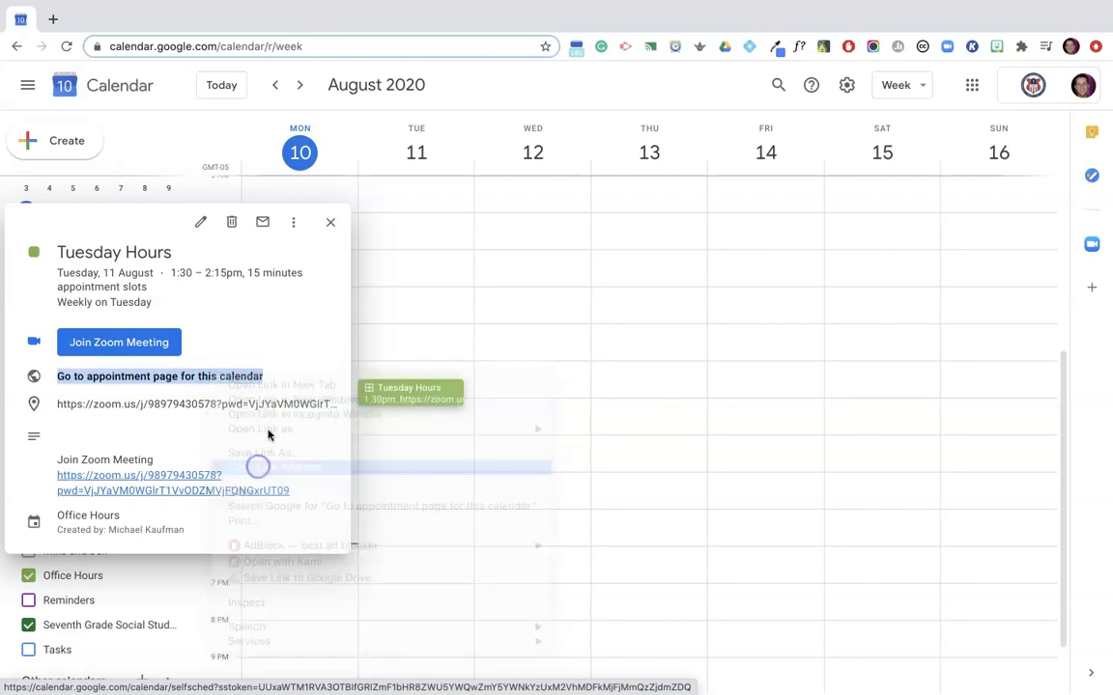
key(ctrl+Right)
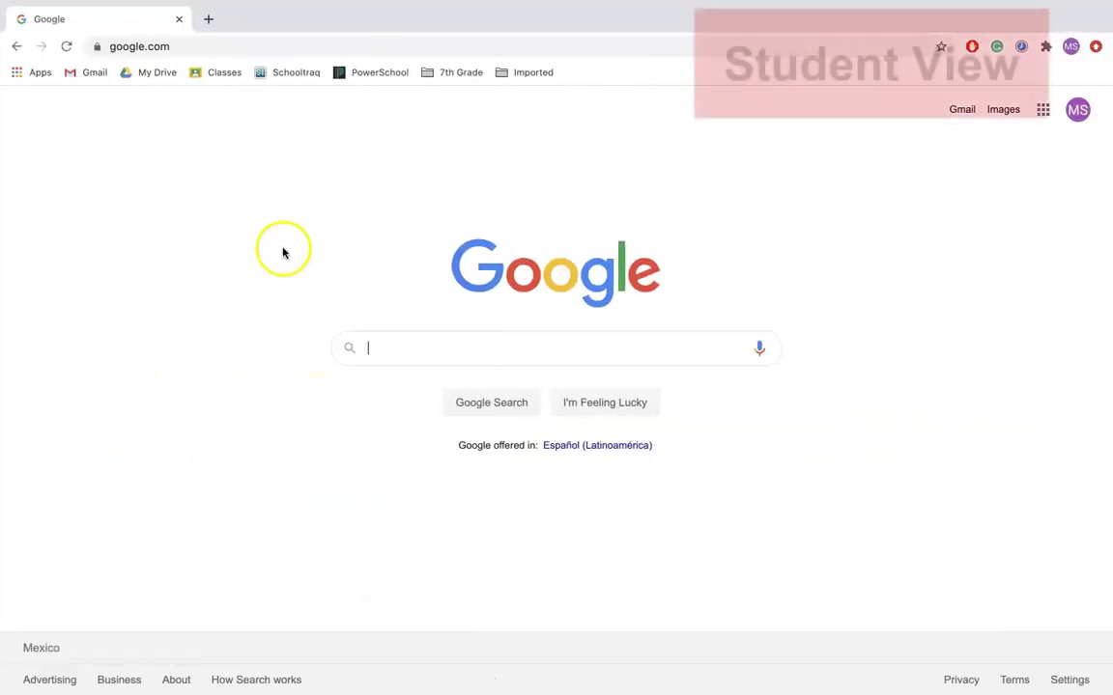
- Paste the copied link into the student's address bar and load the appointment page
click(230, 46)
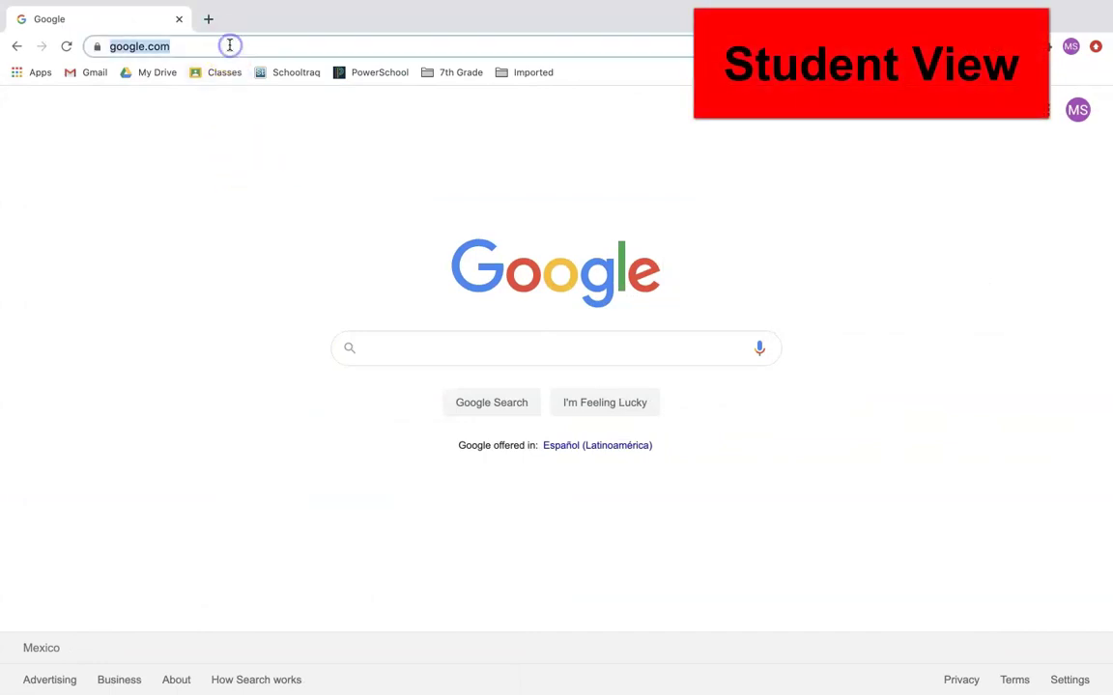
key(super+v)
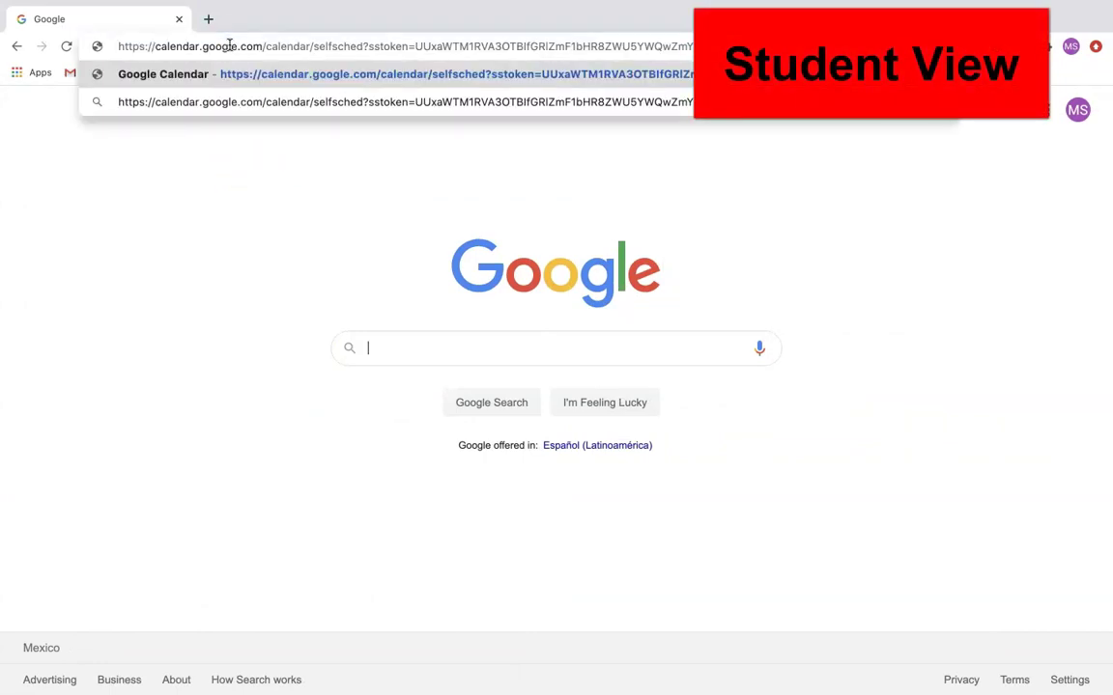
key(Return)
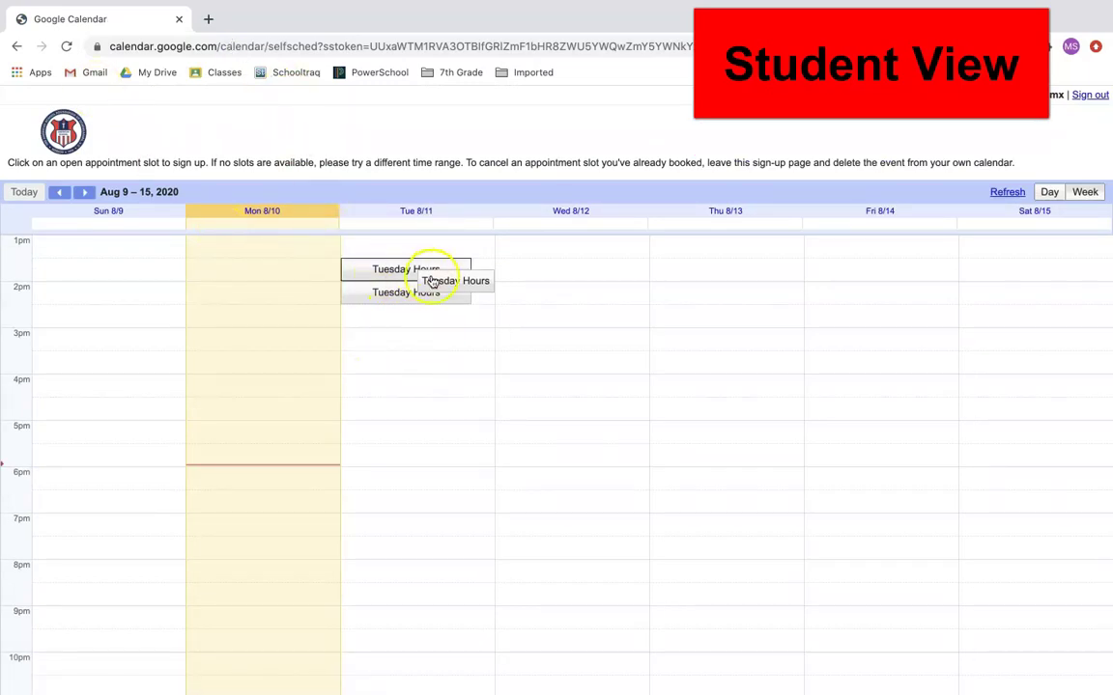
- Check next week's slots, return, and pick the 2:00–2:15pm slot on Tuesday, August 11
click(86, 192)
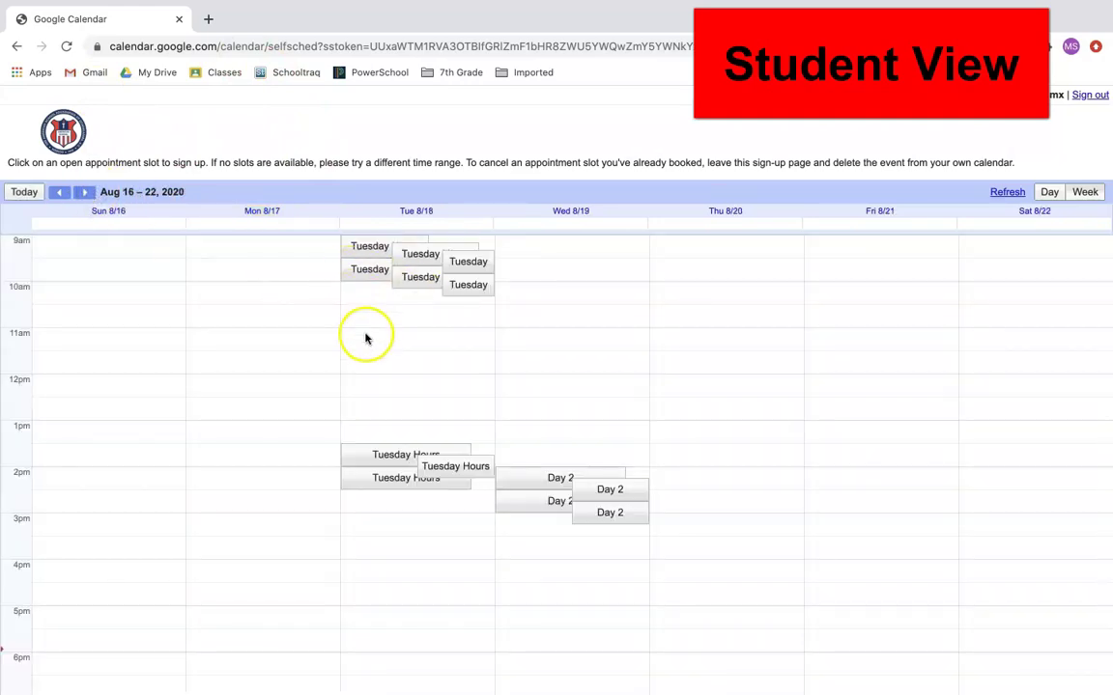
click(59, 193)
scroll(479, 412, up, 1)
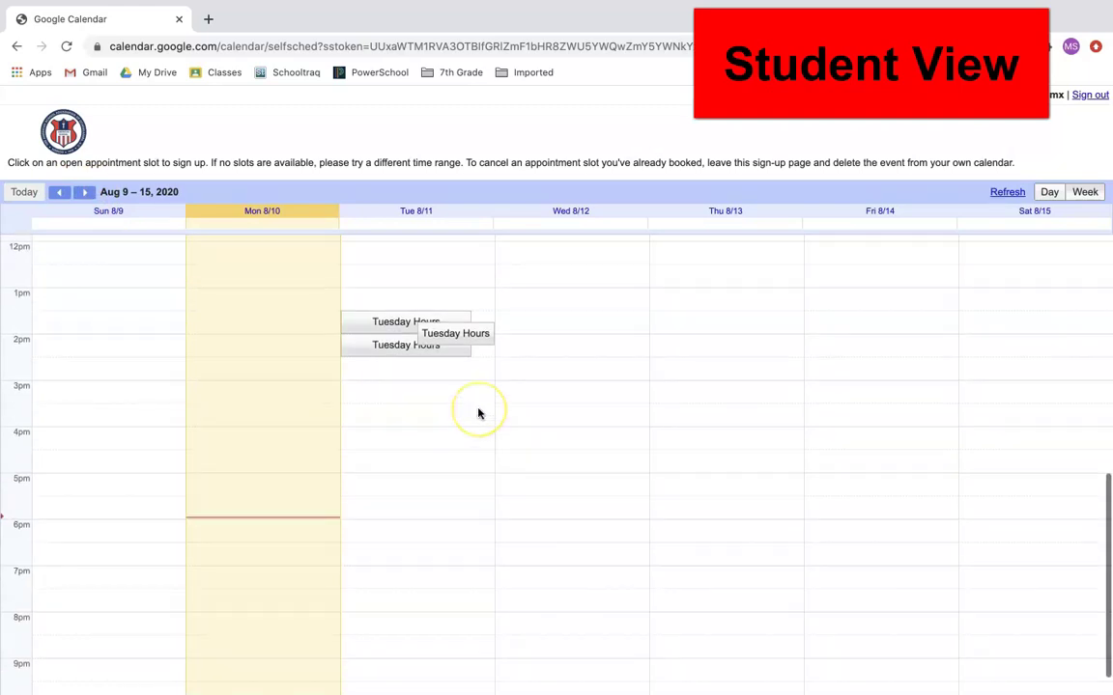
click(385, 350)
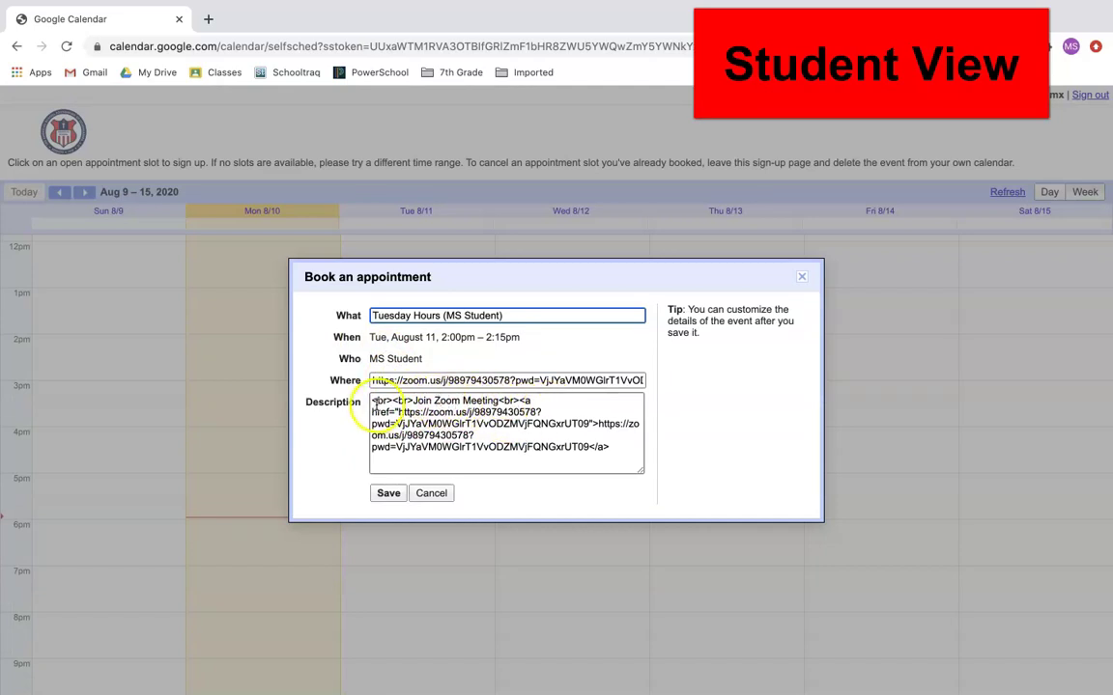
- Add an 'I want some help with ...' note above the description and book the 2:00pm Tuesday slot
click(371, 401)
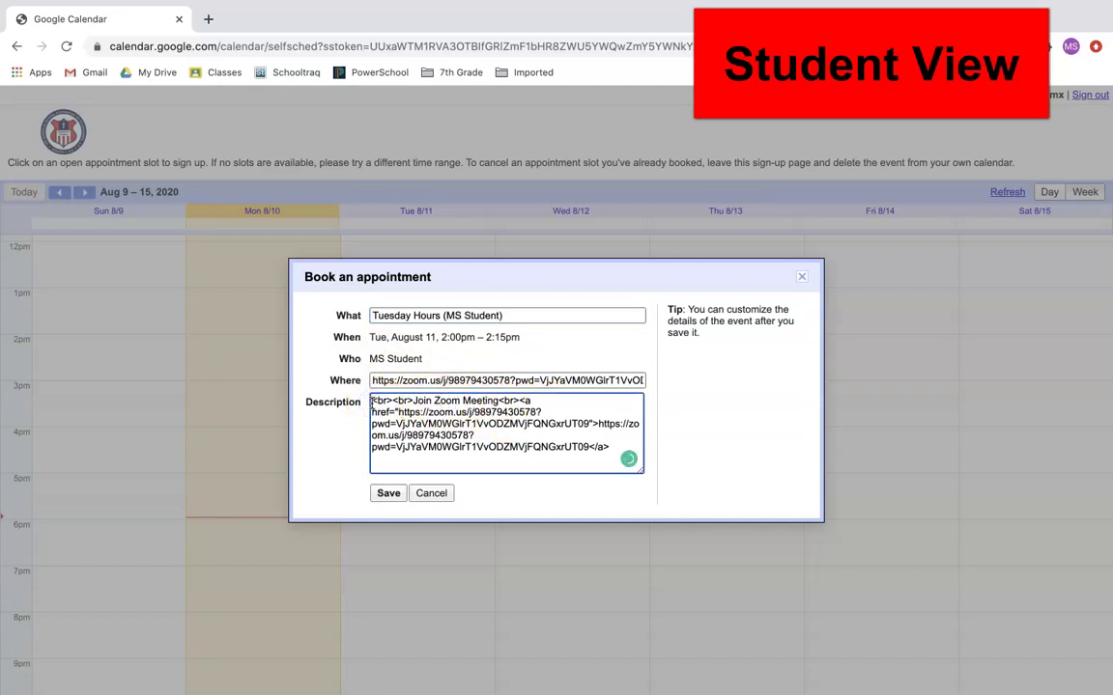
key(Return)
key(Return)
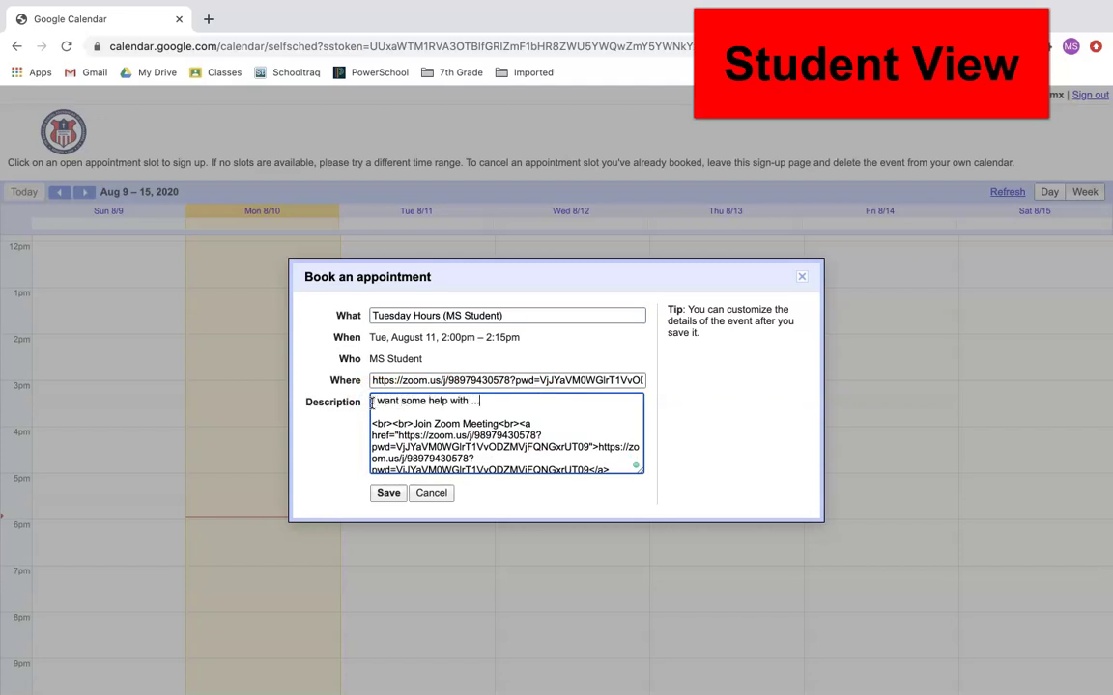
click(377, 492)
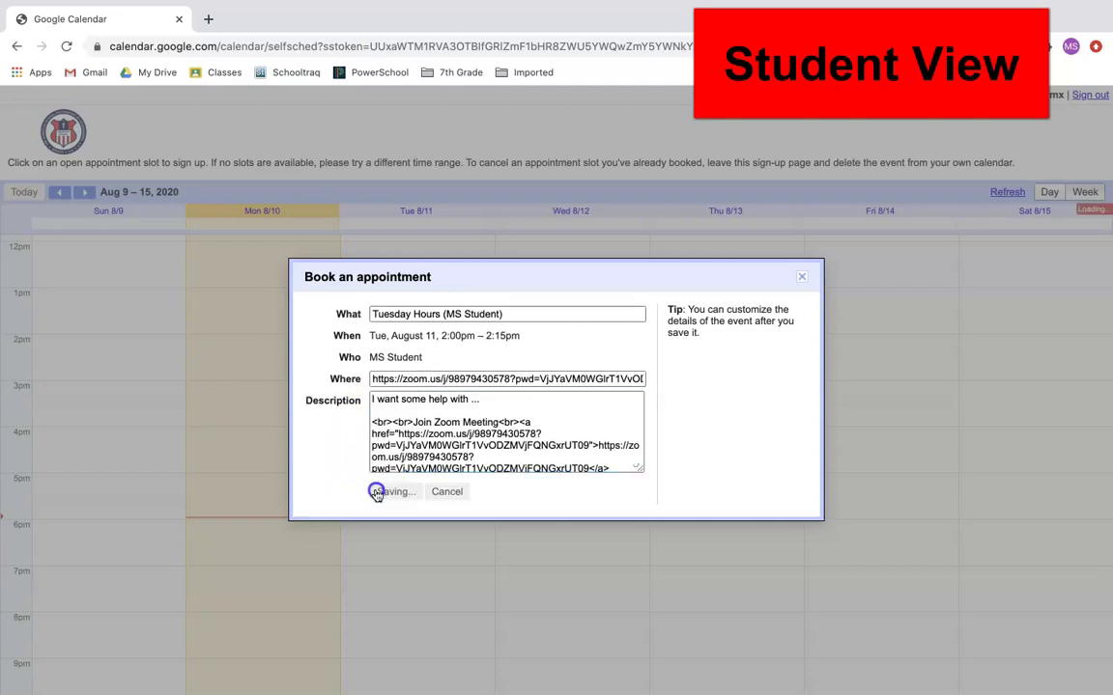
click(648, 368)
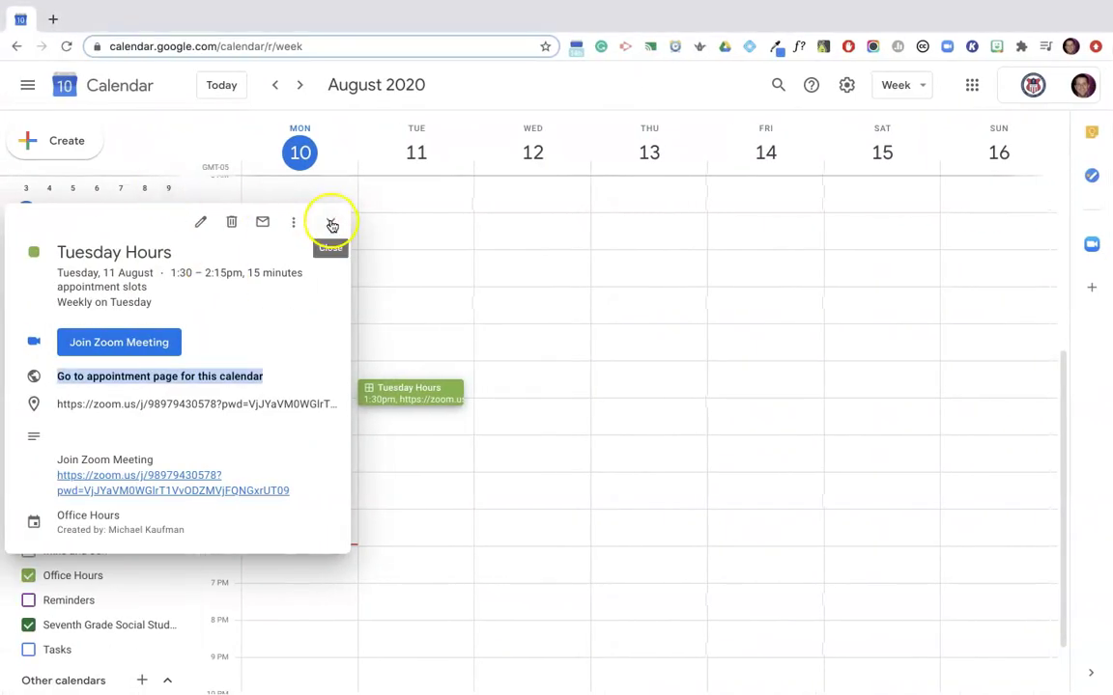
- Reload the teacher's week and check the booked Tuesday Hours (MS Student) 2:00–2:15pm appointment
click(330, 222)
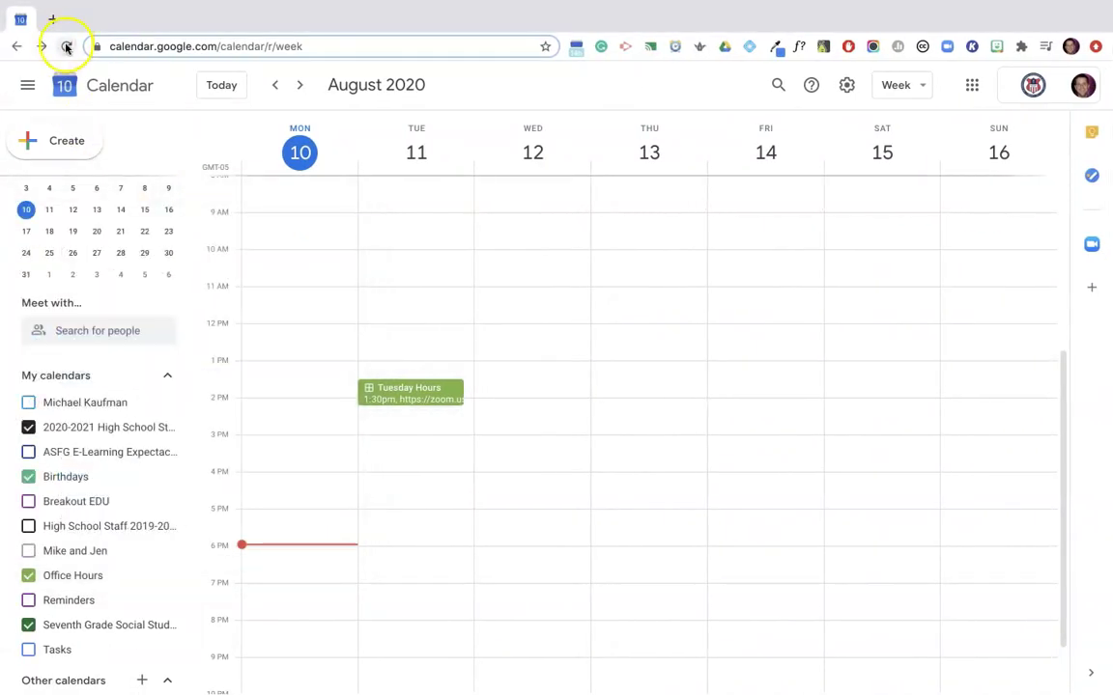
click(66, 46)
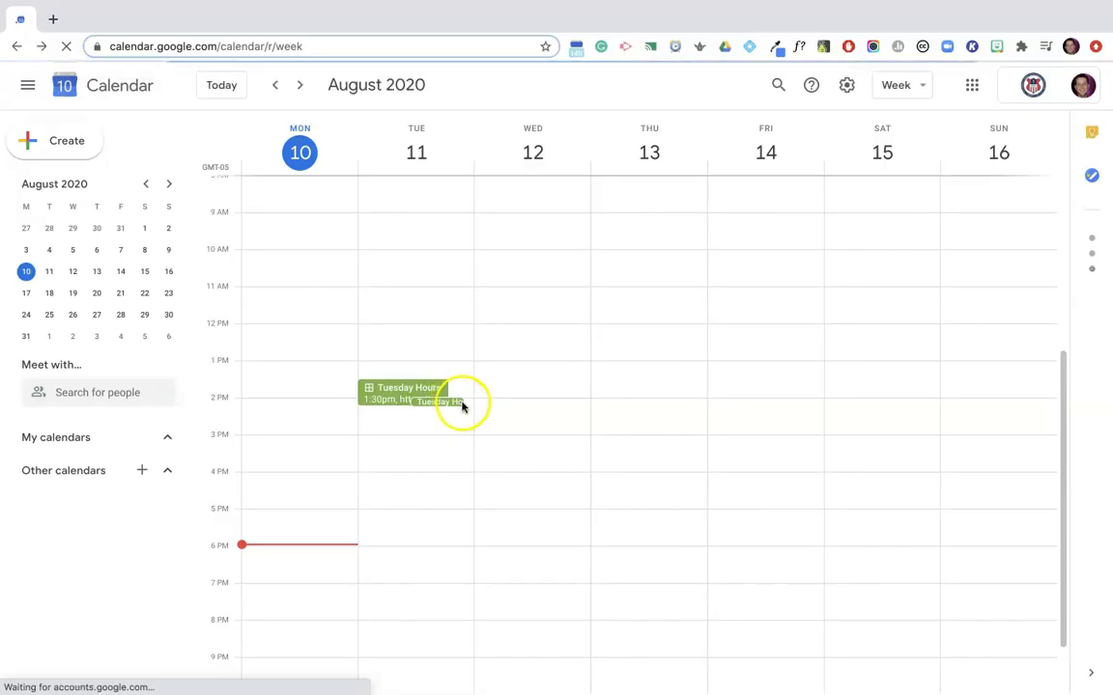
drag(459, 402, 443, 403)
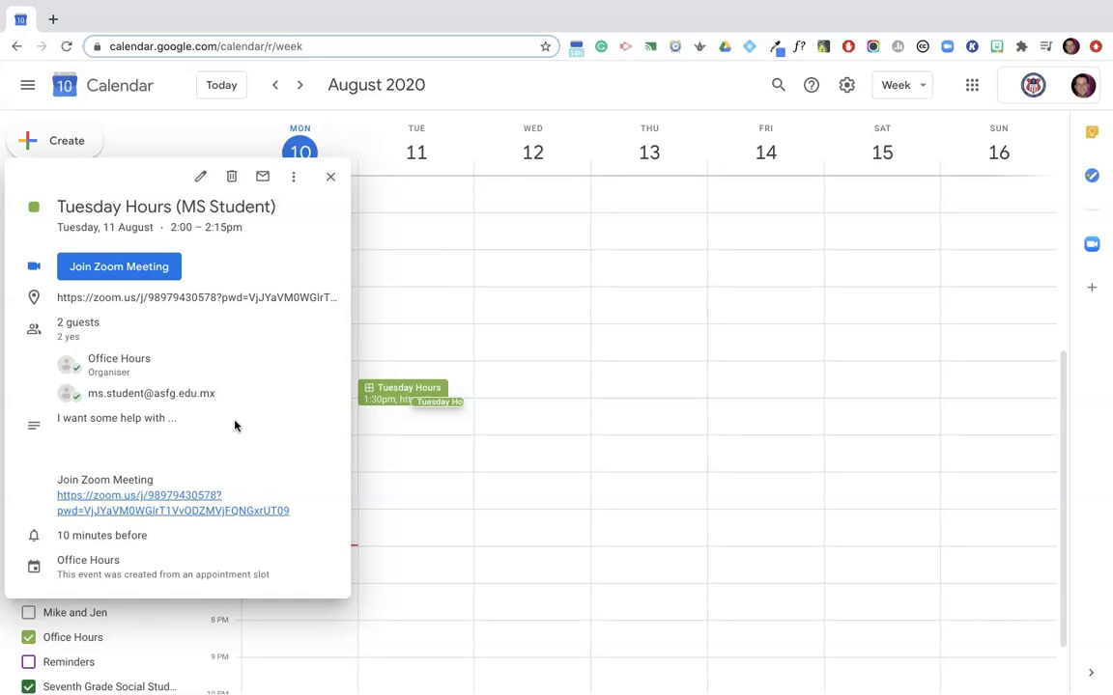
click(330, 177)
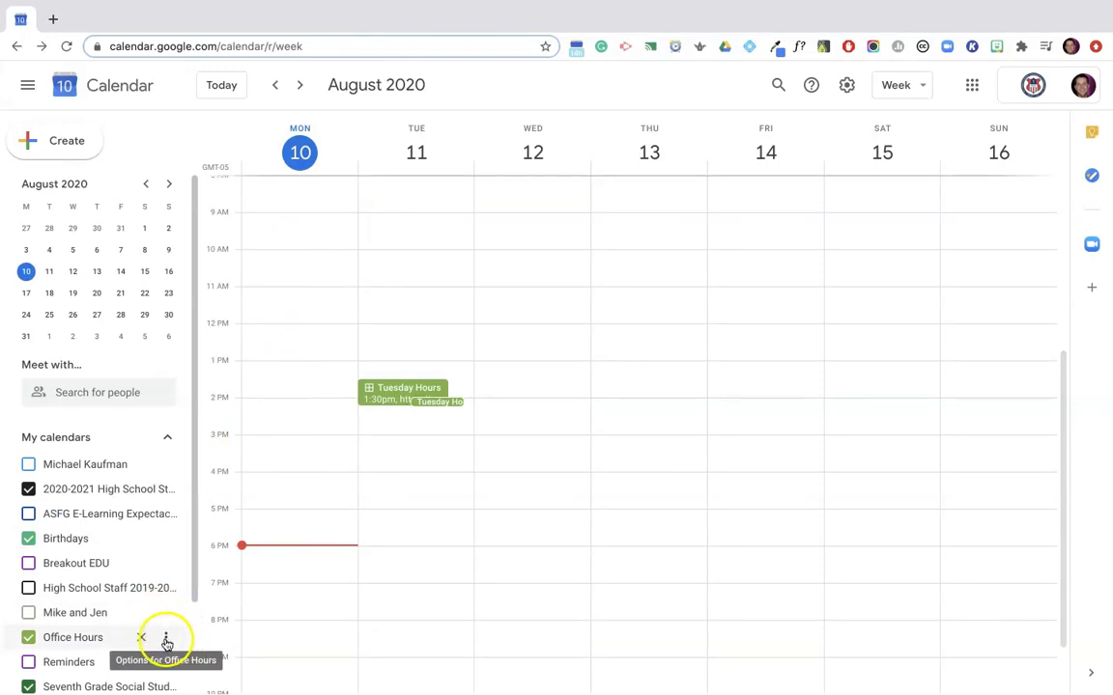
- Review the Office Hours sharing settings: domain access, 10-minute notification and new-event email alerts
click(166, 640)
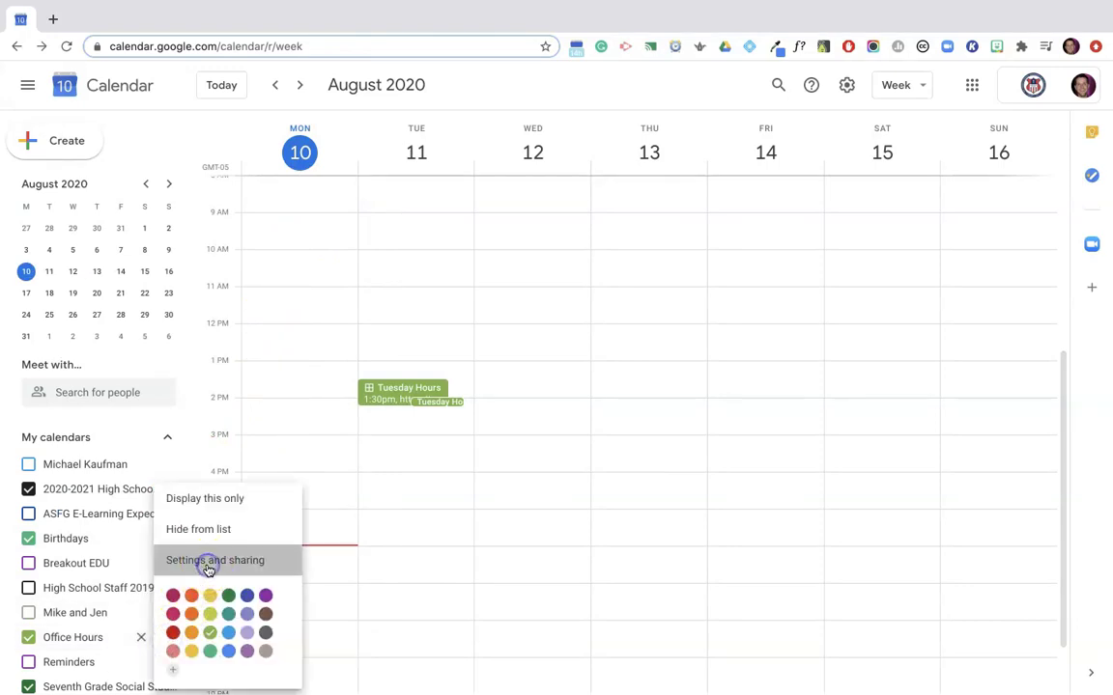
click(207, 569)
scroll(258, 382, down, 1)
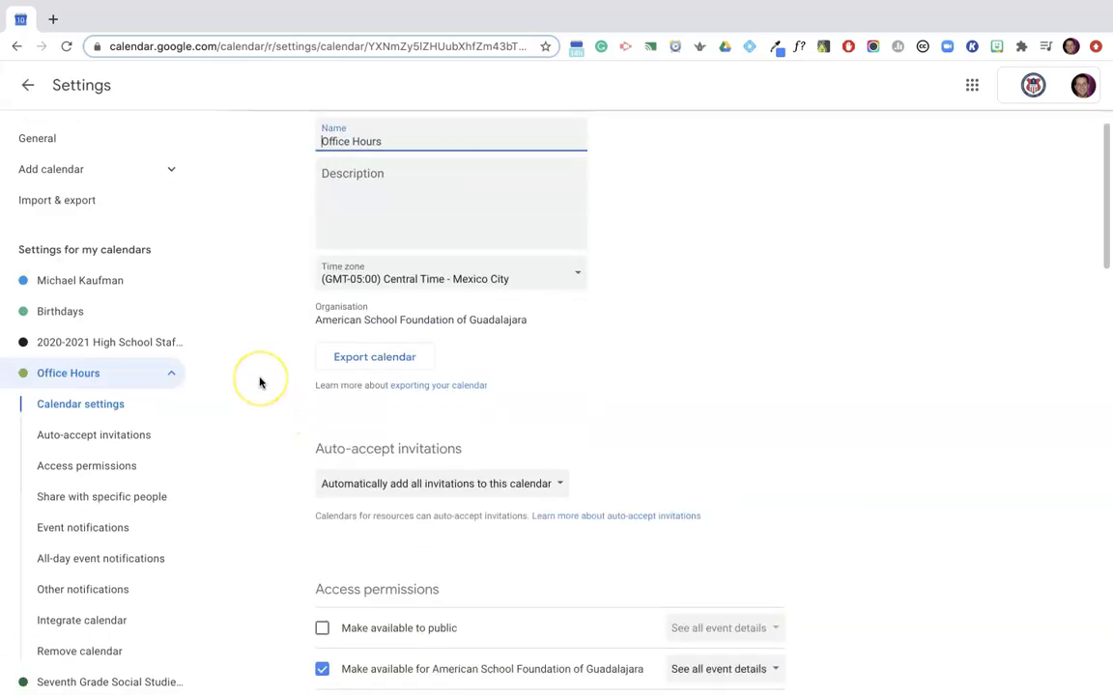
scroll(258, 383, down, 5)
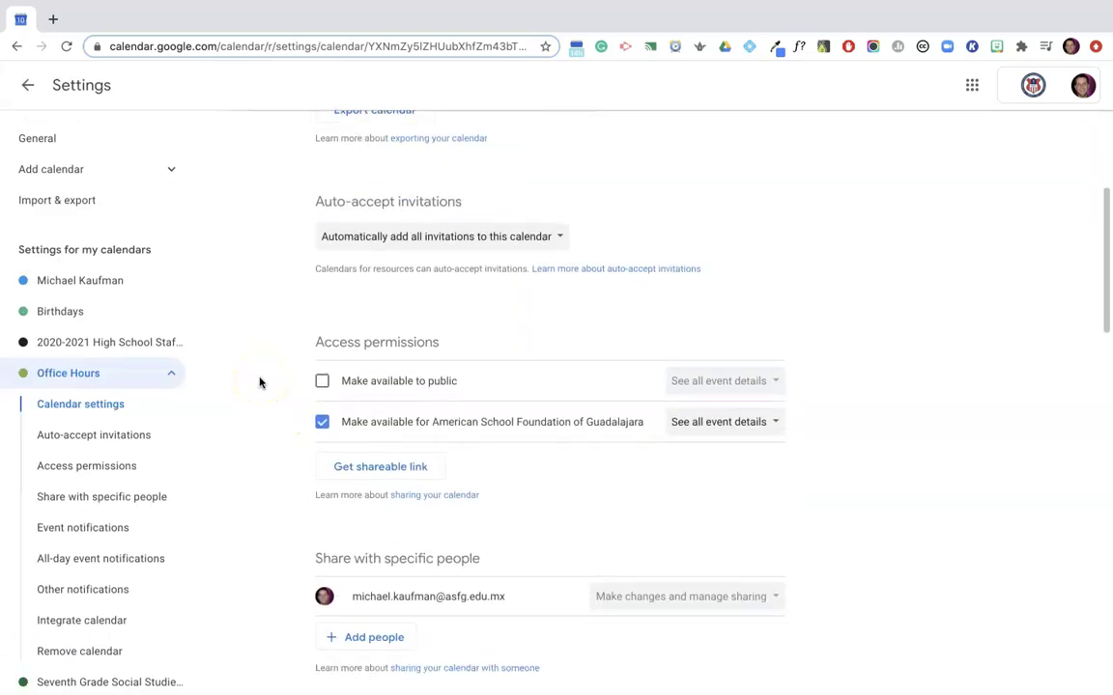
scroll(333, 430, down, 1)
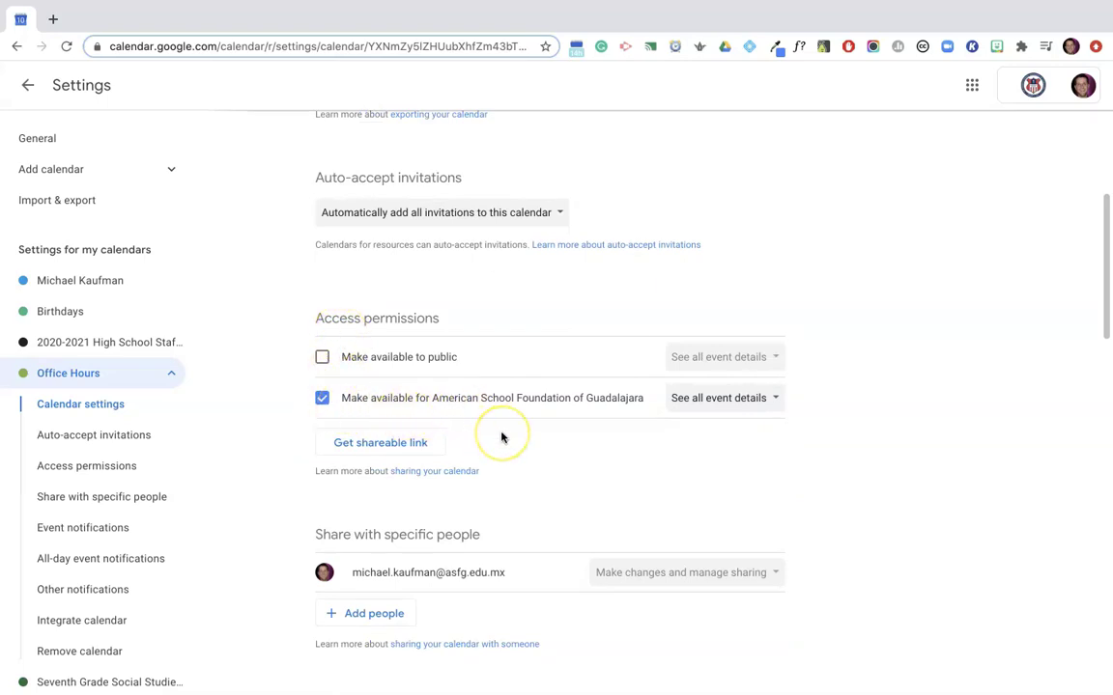
scroll(501, 438, down, 5)
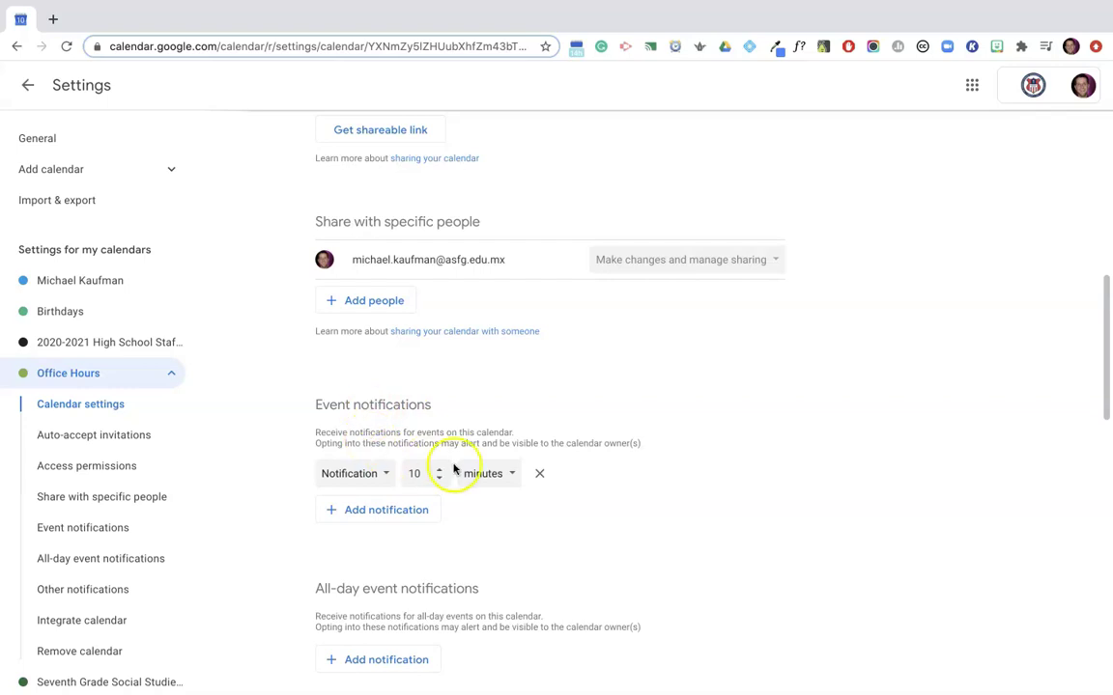
scroll(427, 467, down, 1)
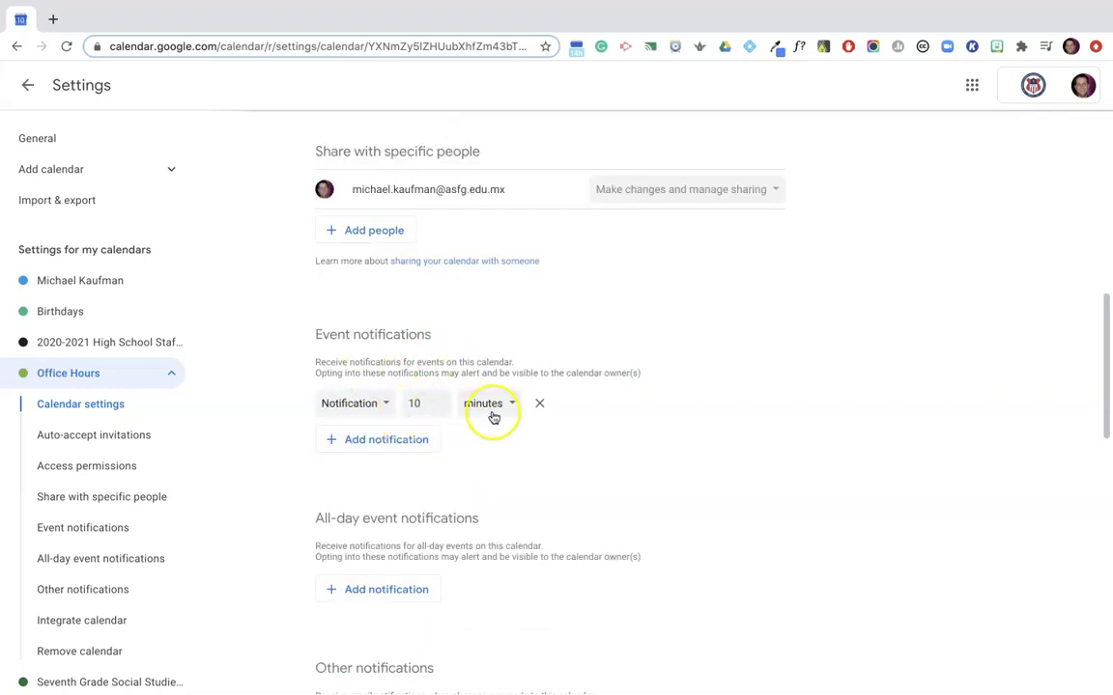
scroll(492, 415, down, 2)
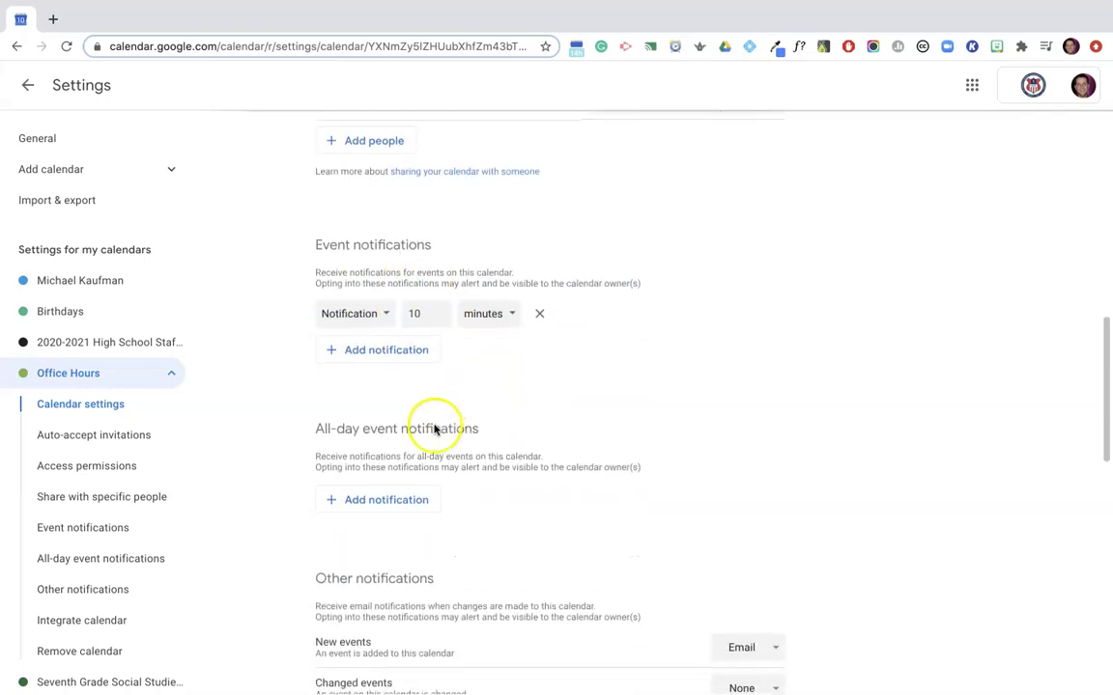
scroll(435, 429, down, 2)
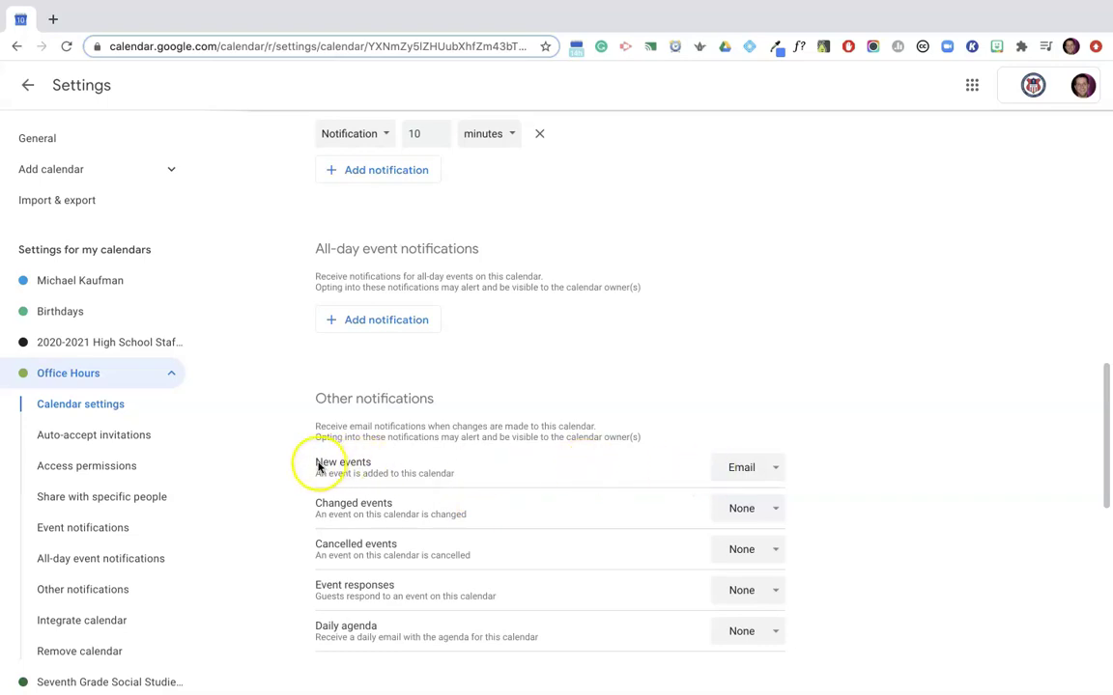